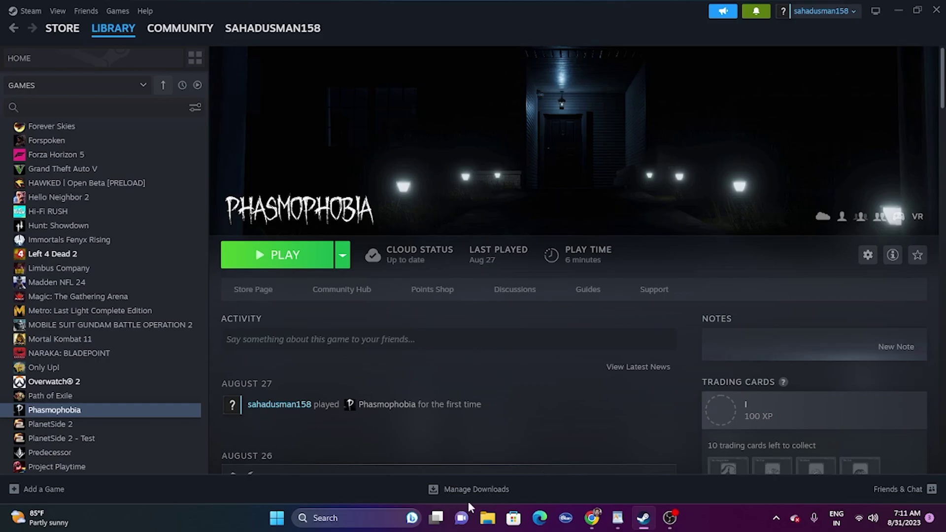
# Display the Windows power options for restarting or shutting down the computer, and dismiss them
pyautogui.click(277, 517)
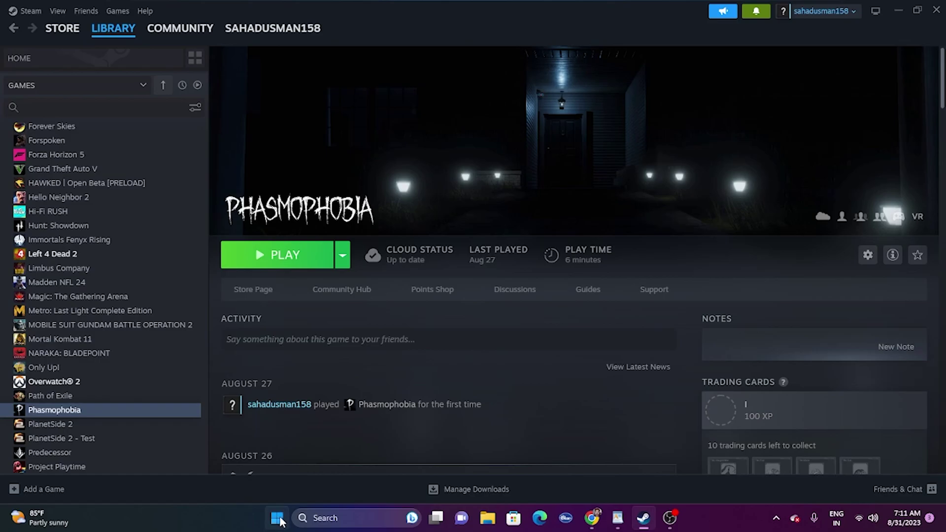
pyautogui.click(620, 477)
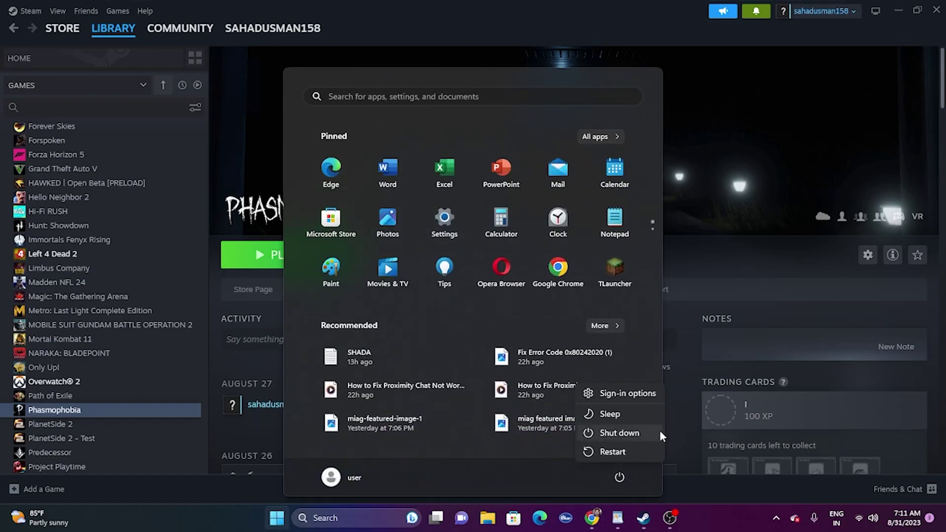
pyautogui.click(695, 516)
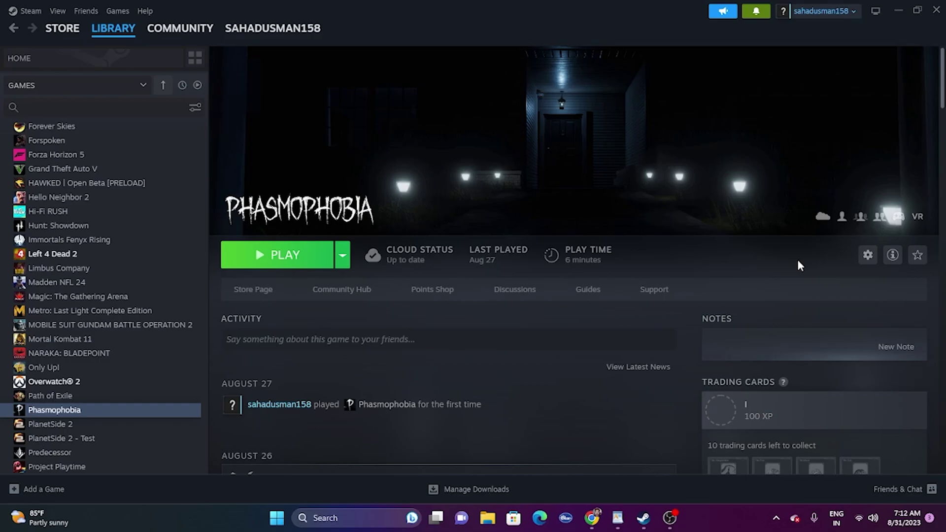
# Browse Phasmophobia's installed files from its Steam properties, select the Phasmophobia application, and dismiss the folder and properties windows
pyautogui.rightClick(82, 412)
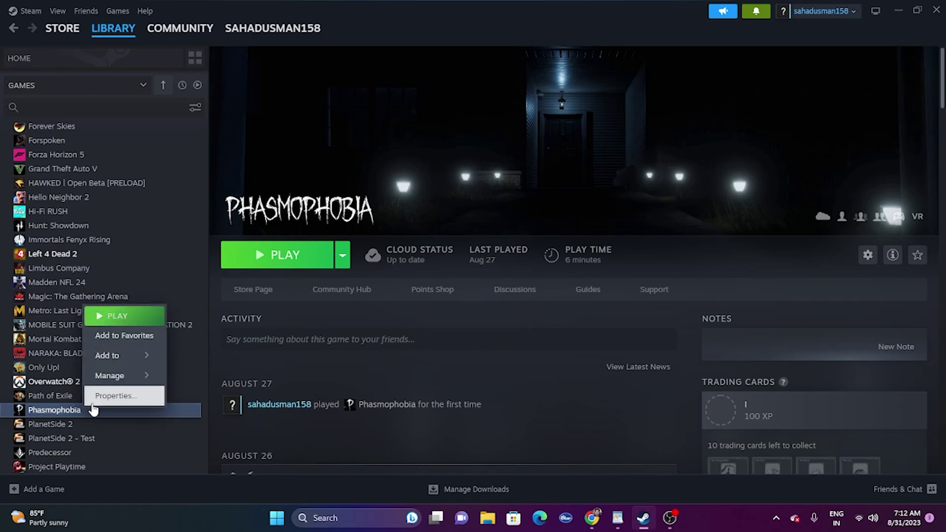
pyautogui.click(112, 393)
pyautogui.click(271, 181)
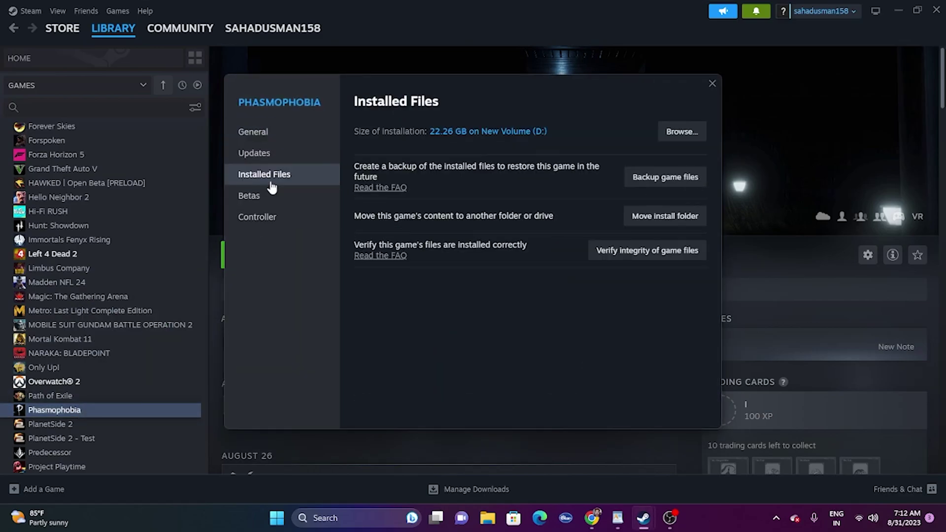
pyautogui.click(675, 132)
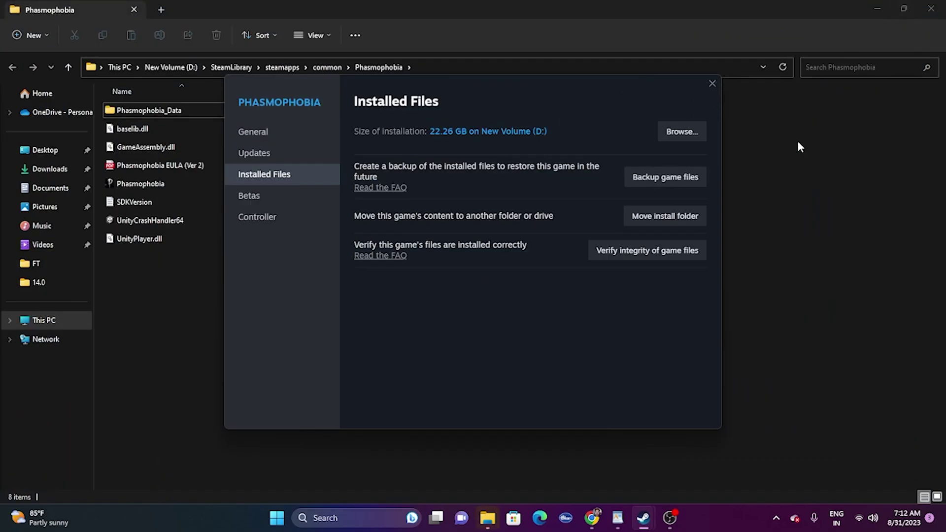
pyautogui.click(797, 146)
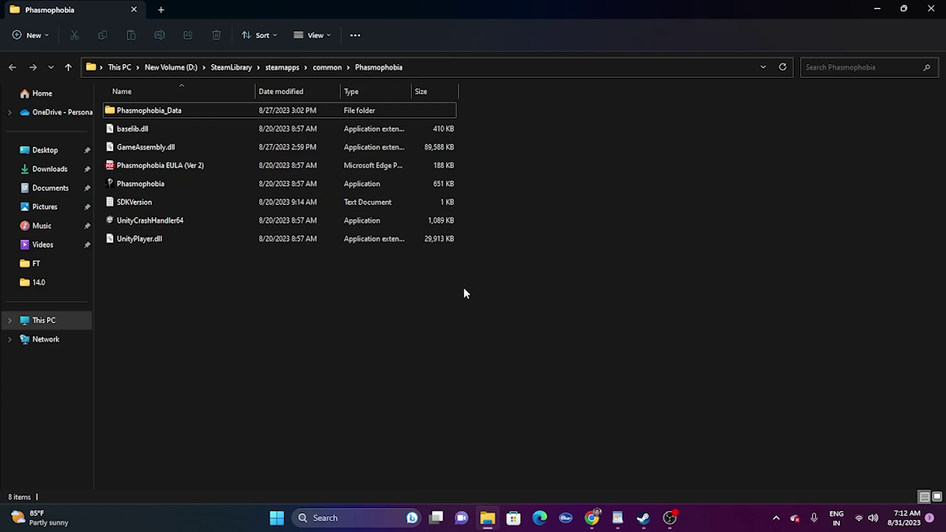
pyautogui.click(176, 187)
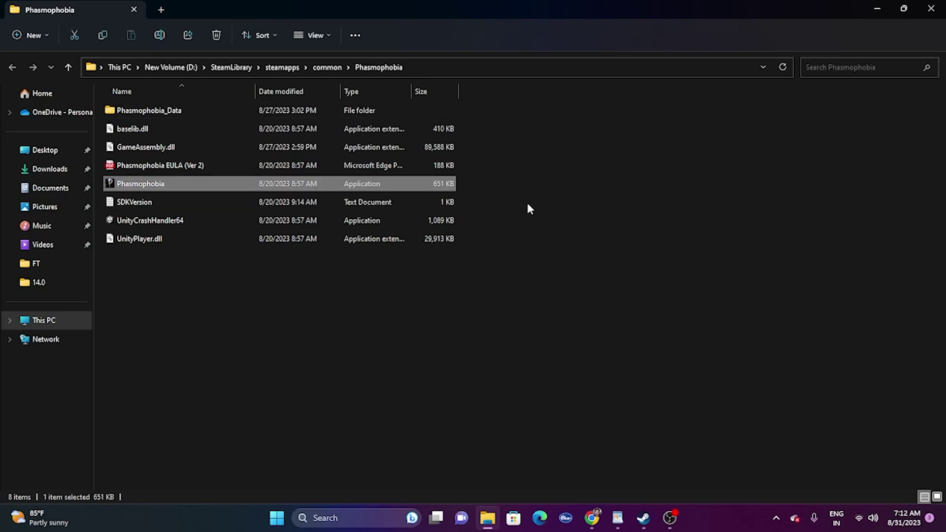
pyautogui.click(875, 10)
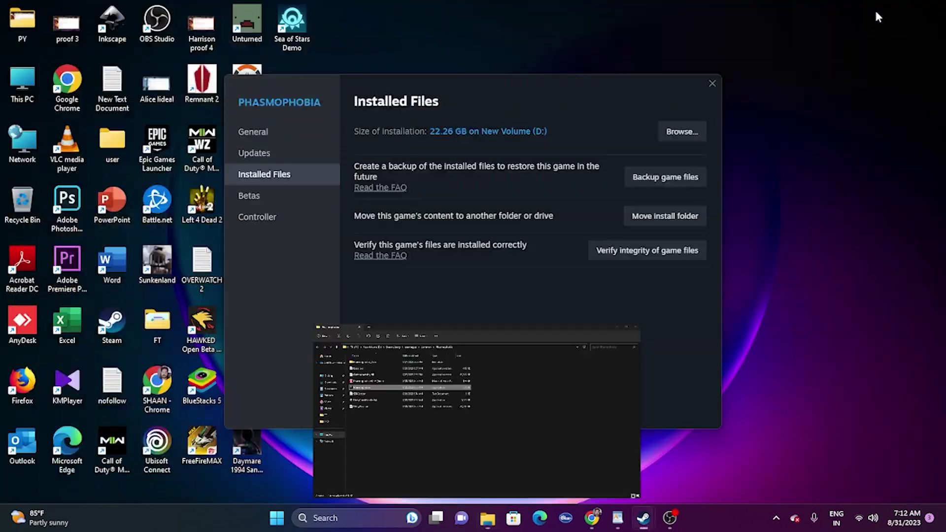
pyautogui.click(713, 83)
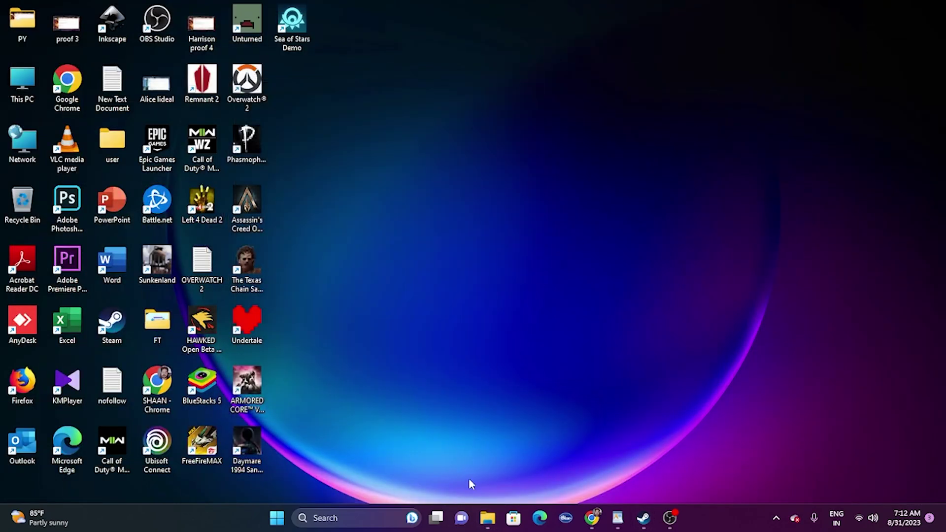
# In File Explorer, go to D:\SteamLibrary\steamapps\common\Phasmophobia and select the Phasmophobia application
pyautogui.click(487, 517)
pyautogui.click(47, 325)
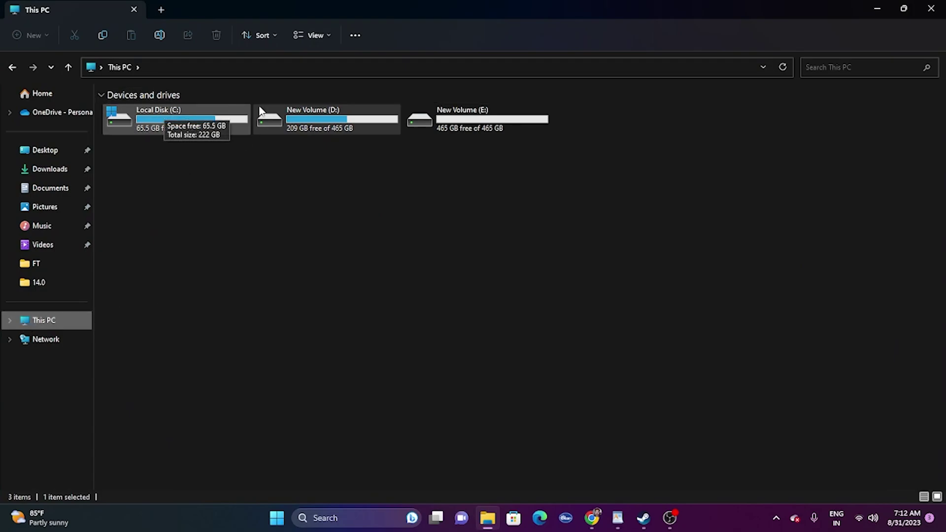
pyautogui.doubleClick(328, 120)
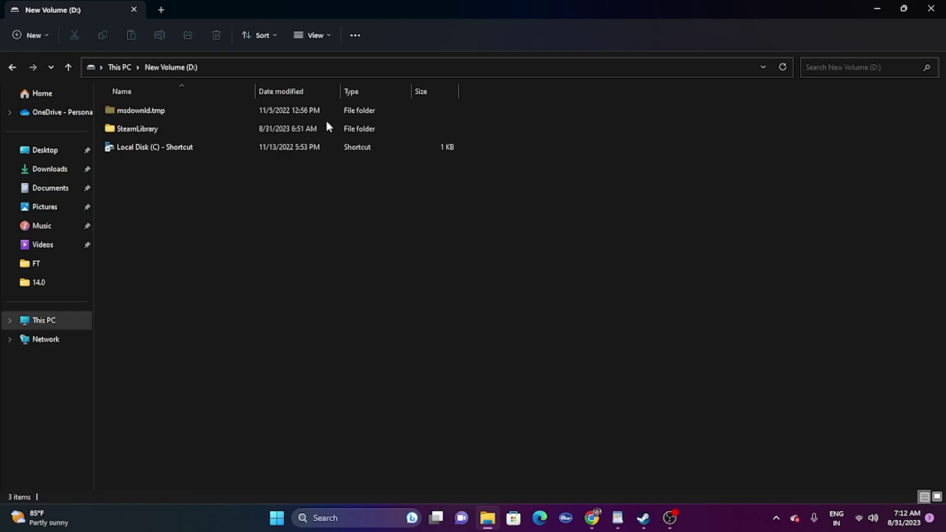
pyautogui.doubleClick(165, 130)
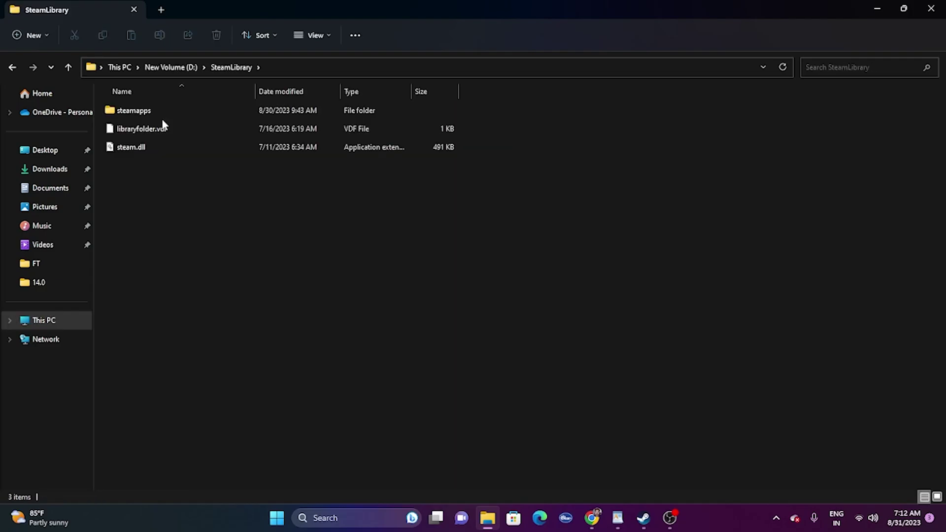
pyautogui.doubleClick(157, 109)
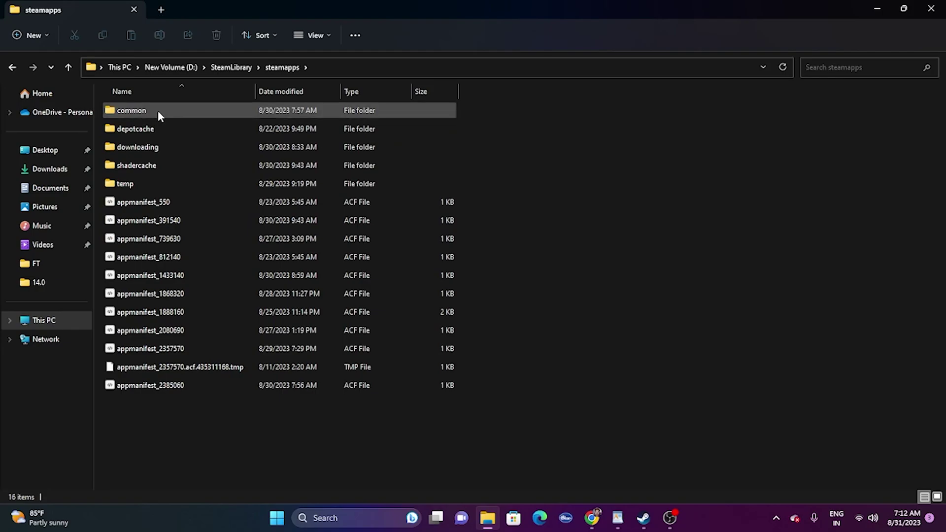
pyautogui.doubleClick(158, 113)
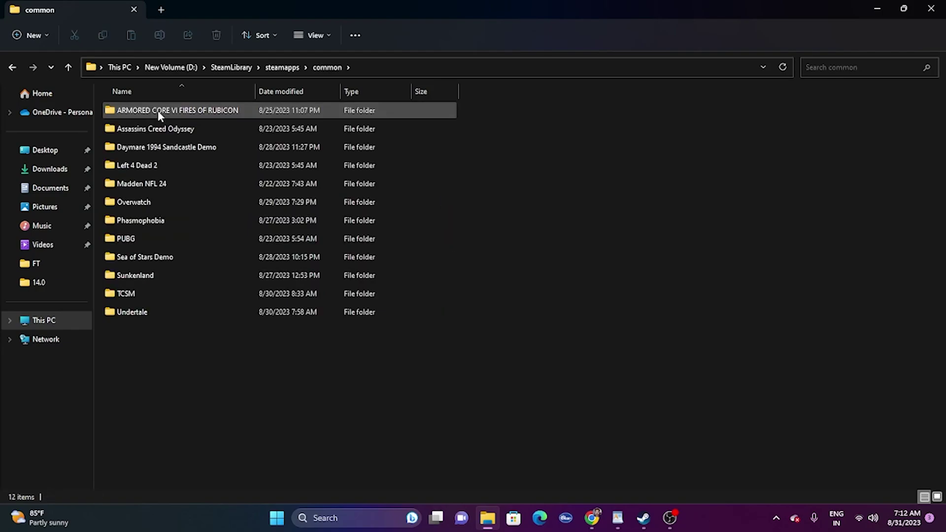
pyautogui.doubleClick(169, 220)
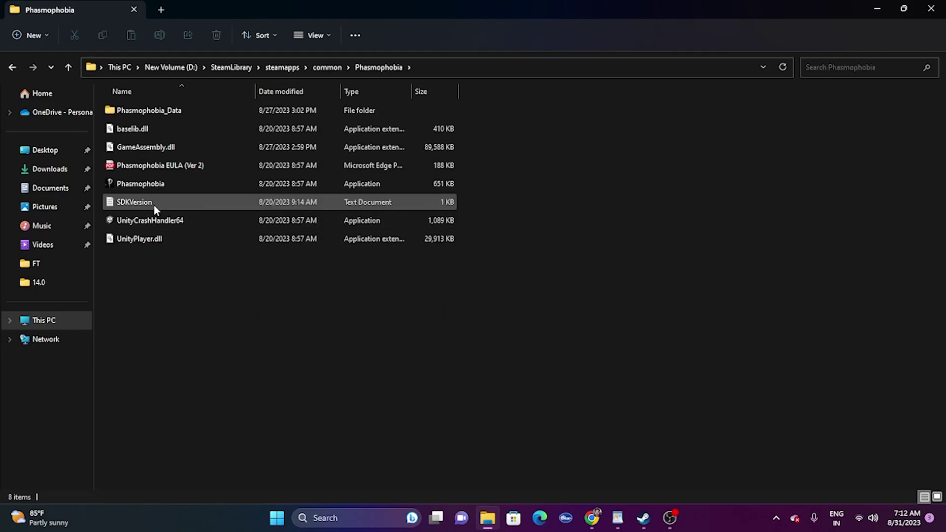
pyautogui.click(147, 183)
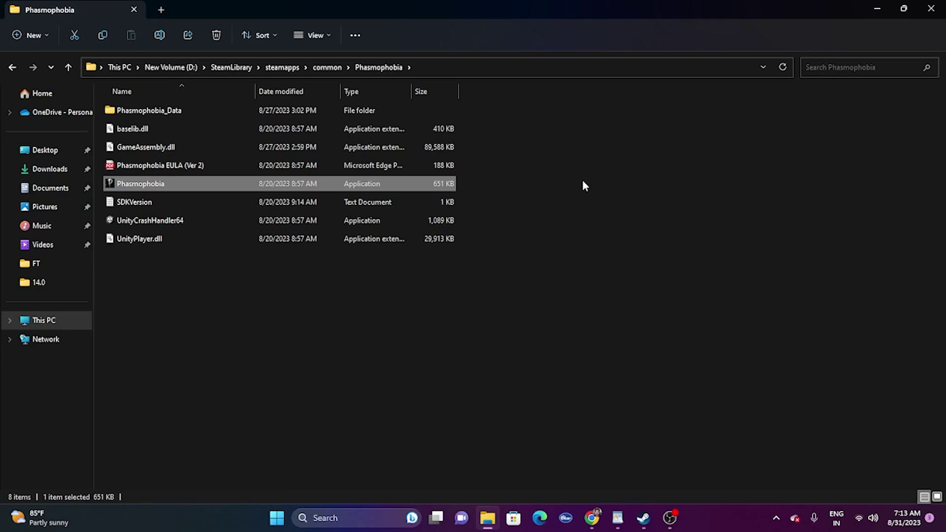
# Set the Phasmophobia application to run as an administrator in its compatibility properties and save the change
pyautogui.rightClick(180, 184)
pyautogui.click(210, 361)
pyautogui.click(273, 350)
pyautogui.click(268, 203)
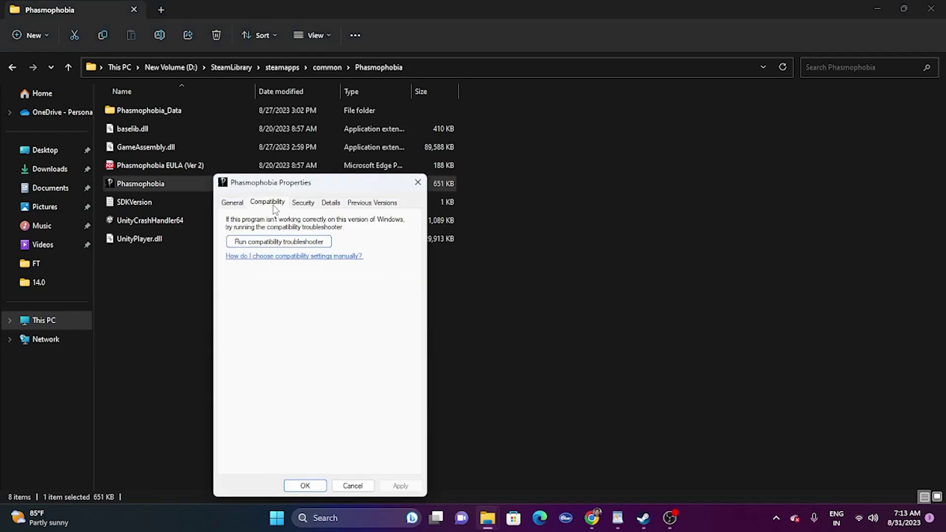
pyautogui.click(235, 390)
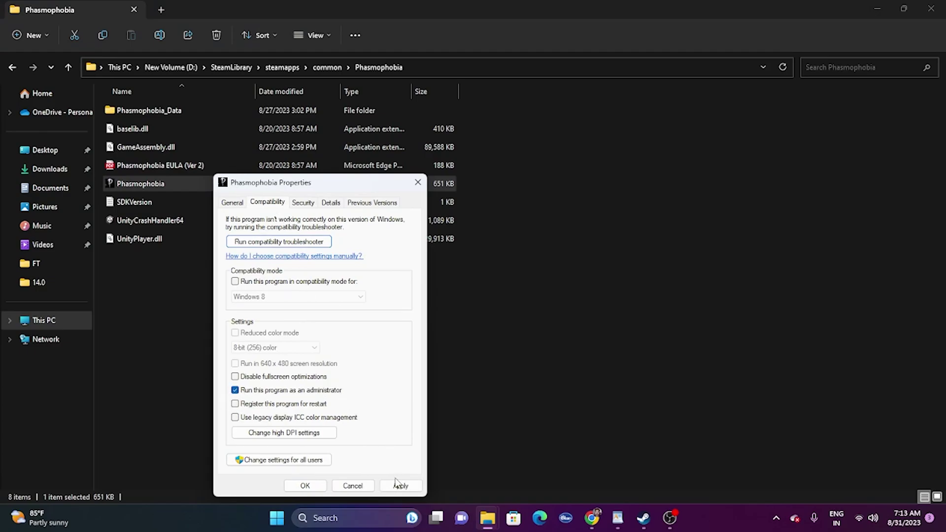
pyautogui.click(305, 484)
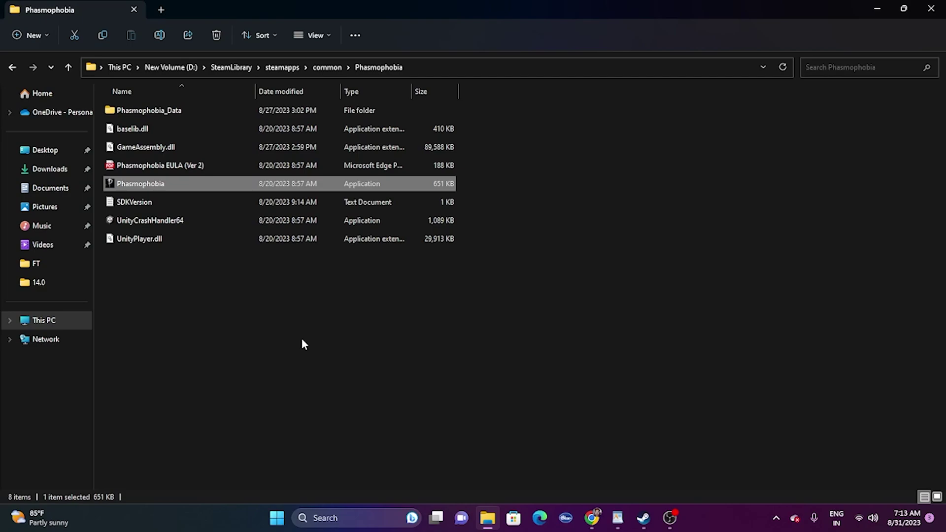
# Enable compatibility mode for the Phasmophobia application, choose Windows 7, and apply it
pyautogui.rightClick(182, 191)
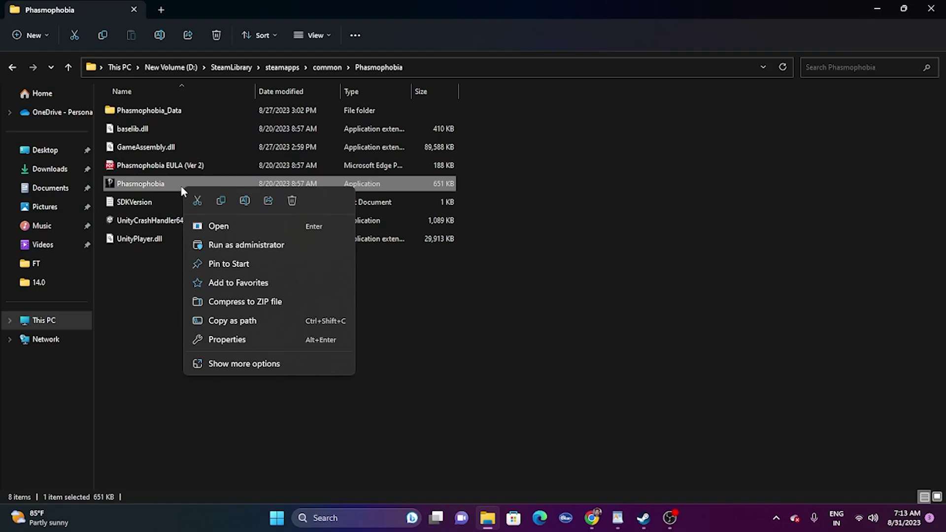
pyautogui.click(229, 360)
pyautogui.click(277, 346)
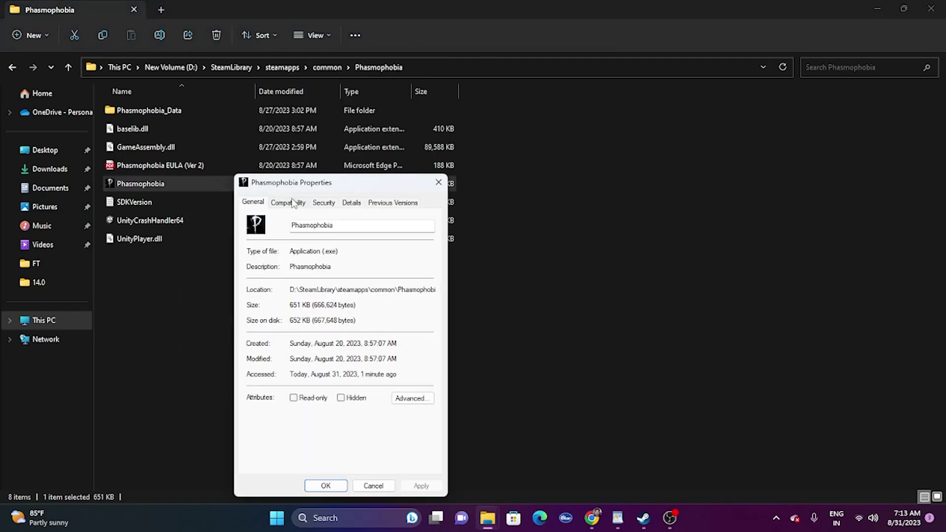
pyautogui.click(293, 203)
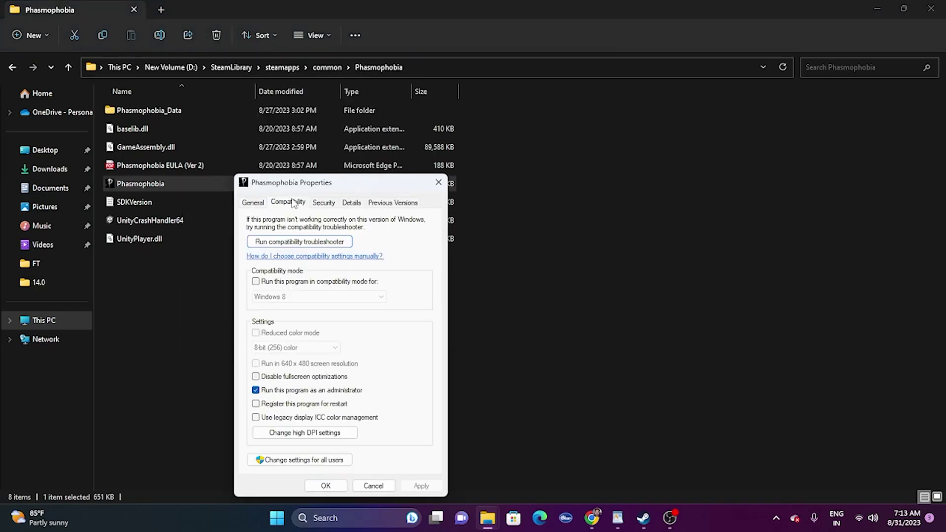
pyautogui.click(256, 282)
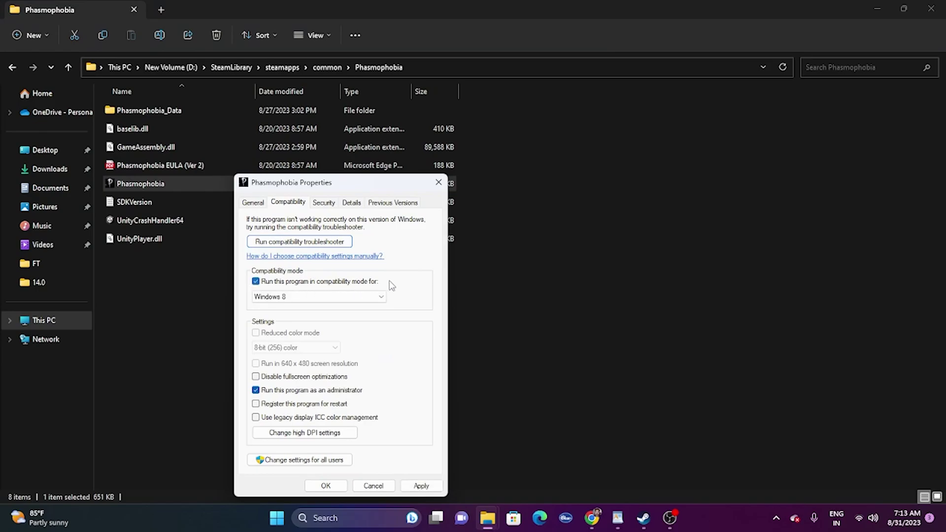
pyautogui.click(345, 297)
pyautogui.click(291, 335)
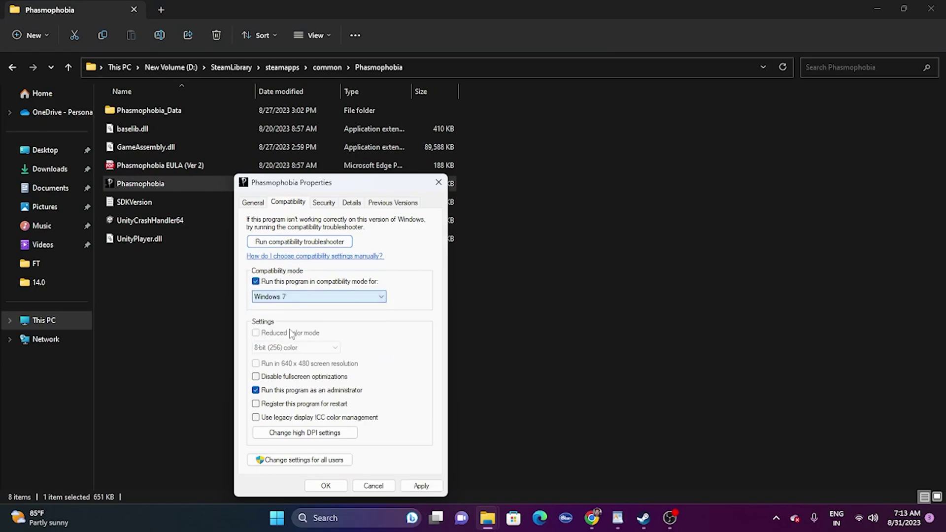
pyautogui.click(421, 485)
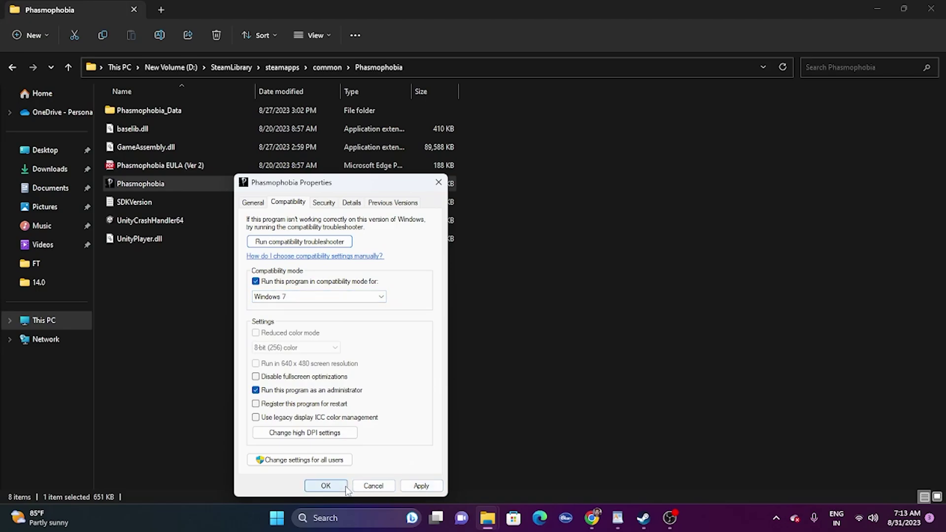
# Set the Phasmophobia application's compatibility mode to Windows 8, save the properties, and close the game folder
pyautogui.click(323, 297)
pyautogui.click(304, 342)
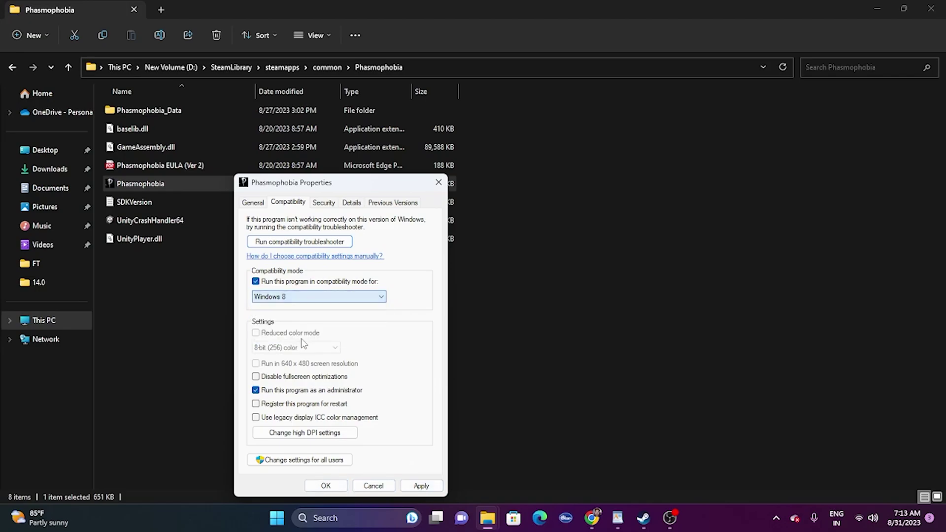
pyautogui.click(421, 485)
pyautogui.click(326, 486)
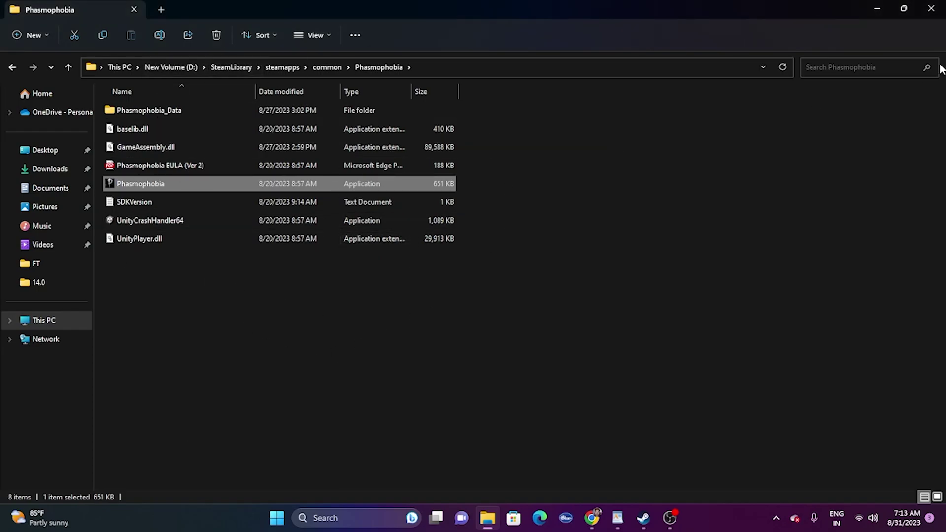
pyautogui.click(930, 9)
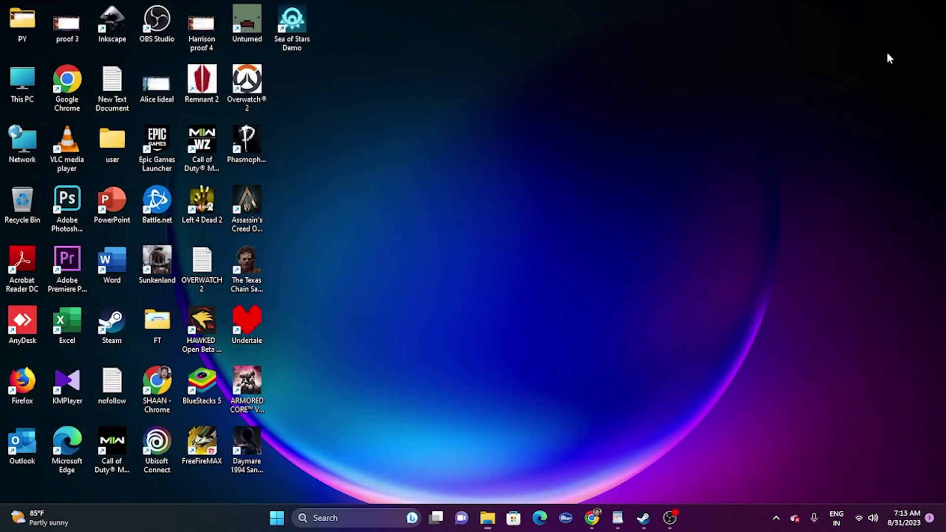
# Minimize Steam and open the Date & time page under Time & language in Windows Settings
pyautogui.click(640, 518)
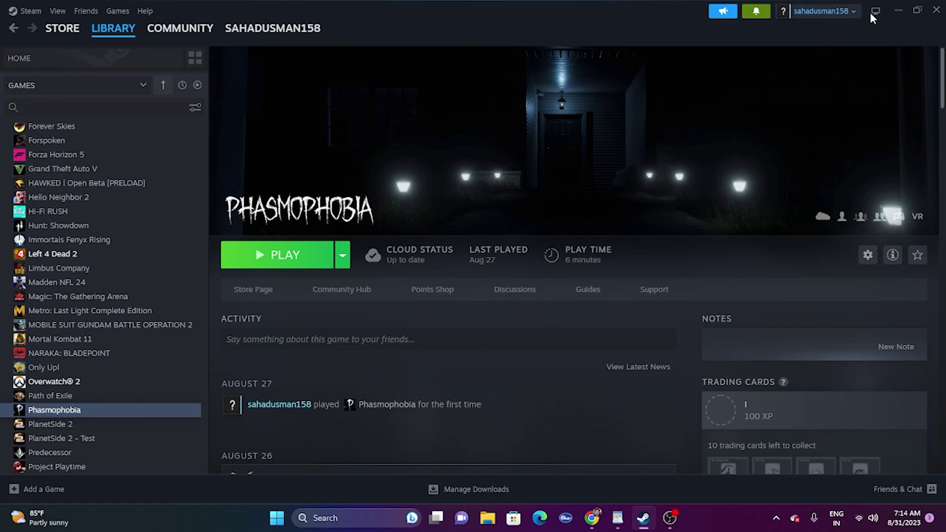
pyautogui.click(899, 11)
pyautogui.click(349, 520)
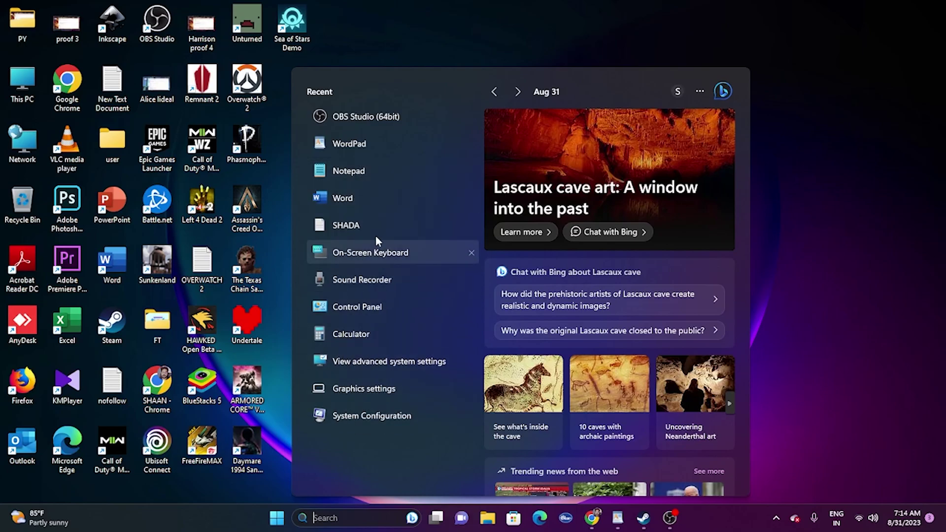
pyautogui.write('settings')
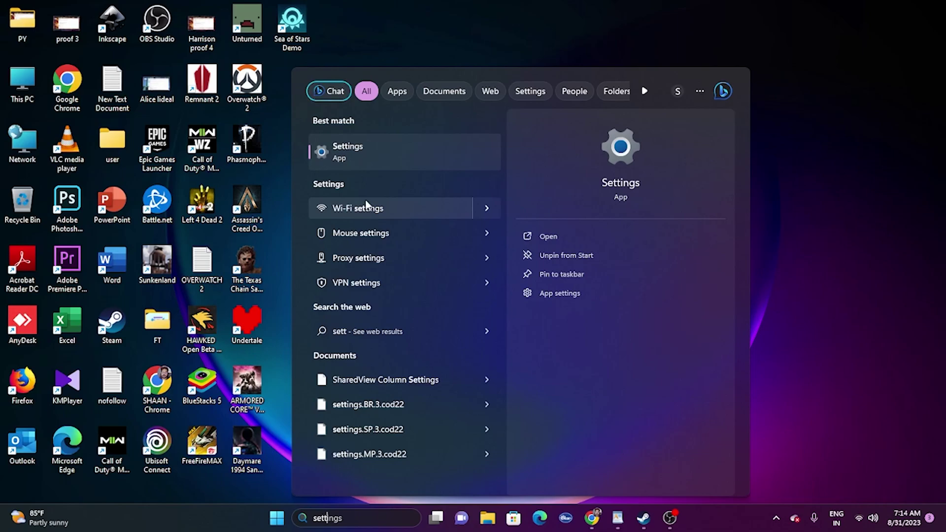
pyautogui.click(381, 154)
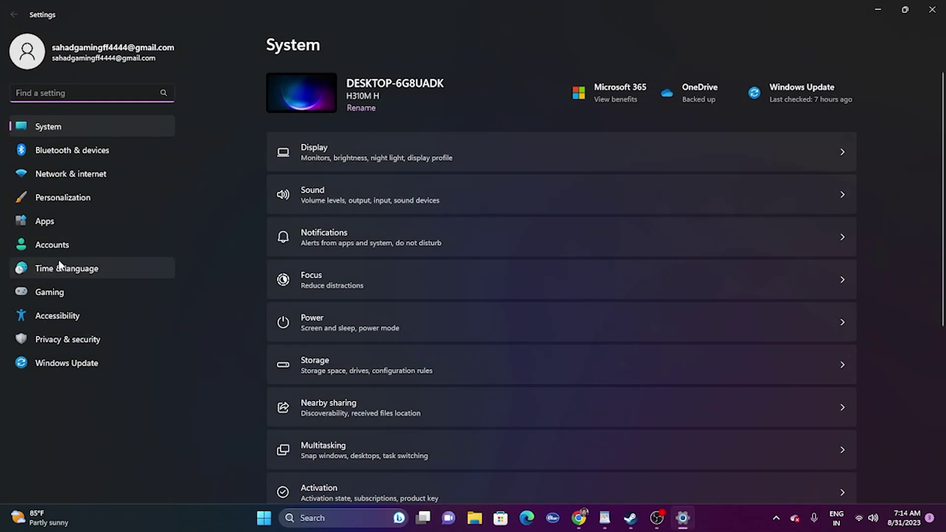
pyautogui.click(76, 268)
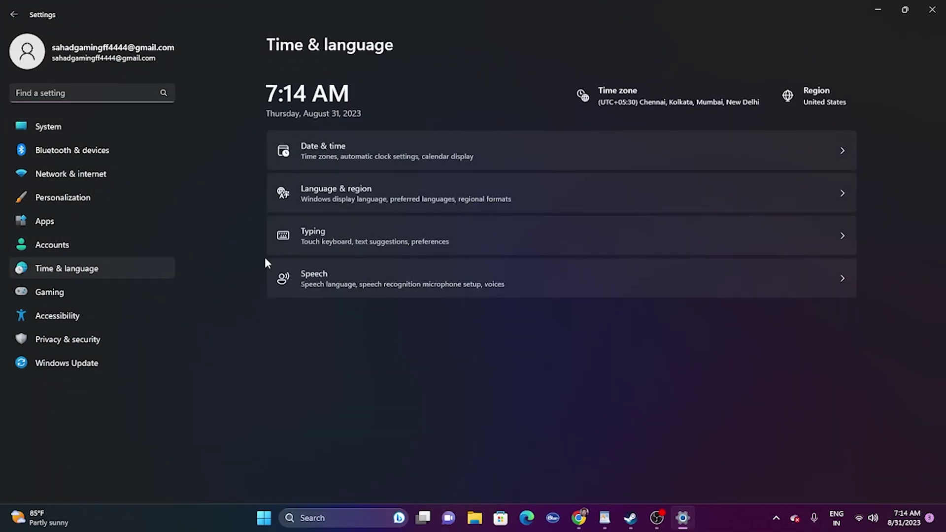
pyautogui.click(347, 137)
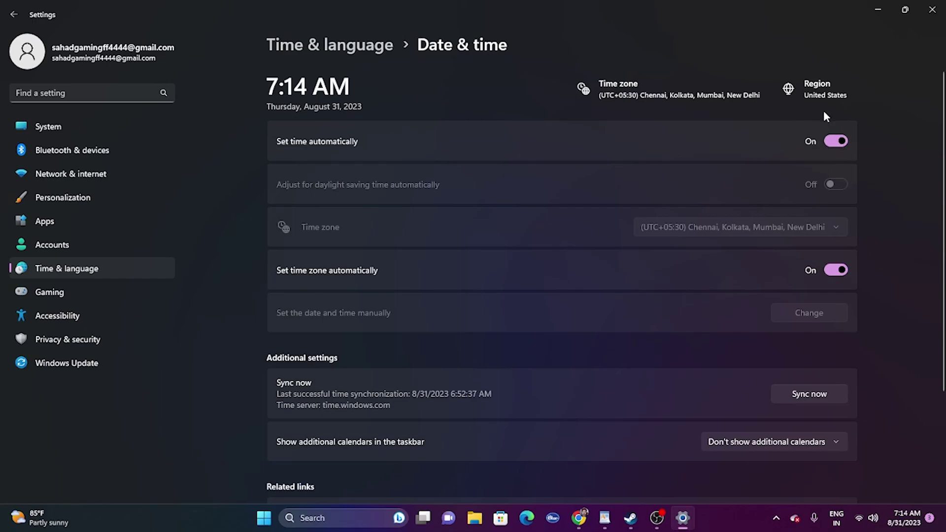
# Check the Country or region choices on the Language & region page, leaving United States selected, and close Settings
pyautogui.click(14, 14)
pyautogui.click(309, 173)
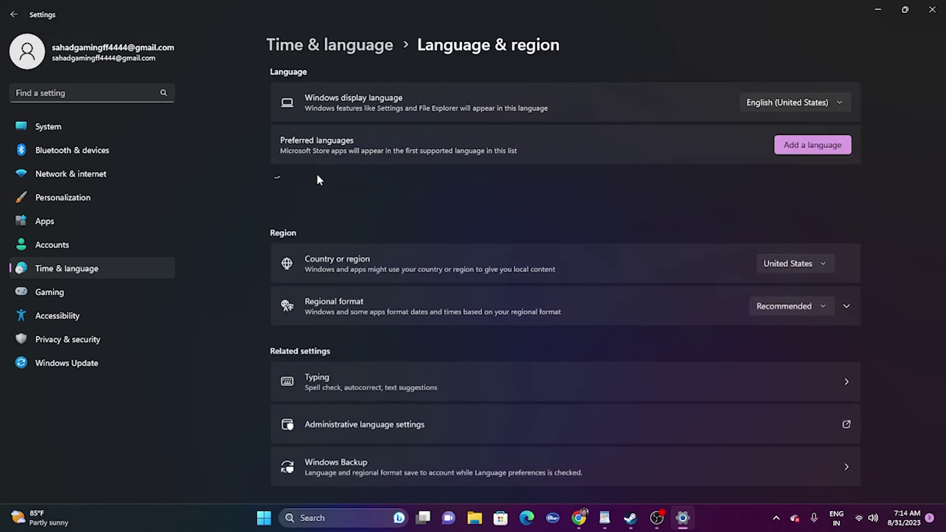
pyautogui.click(826, 263)
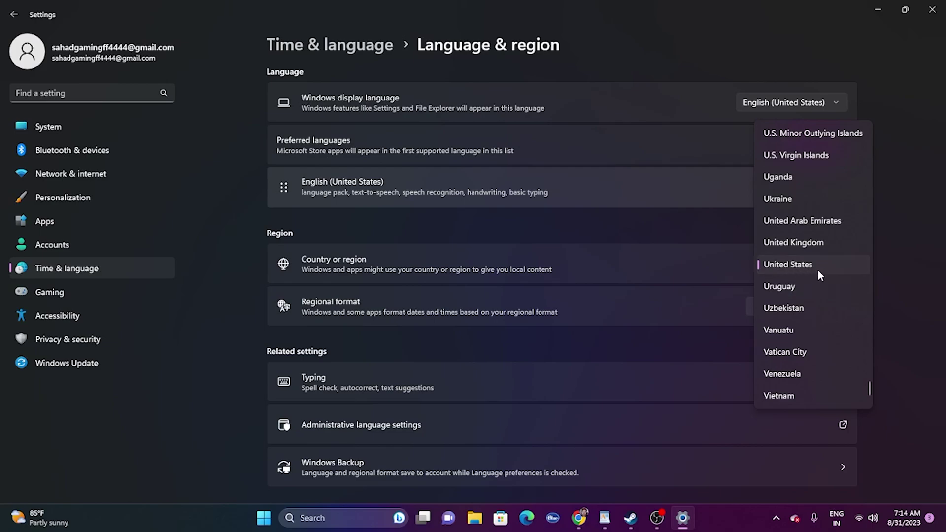
pyautogui.click(901, 267)
pyautogui.click(932, 10)
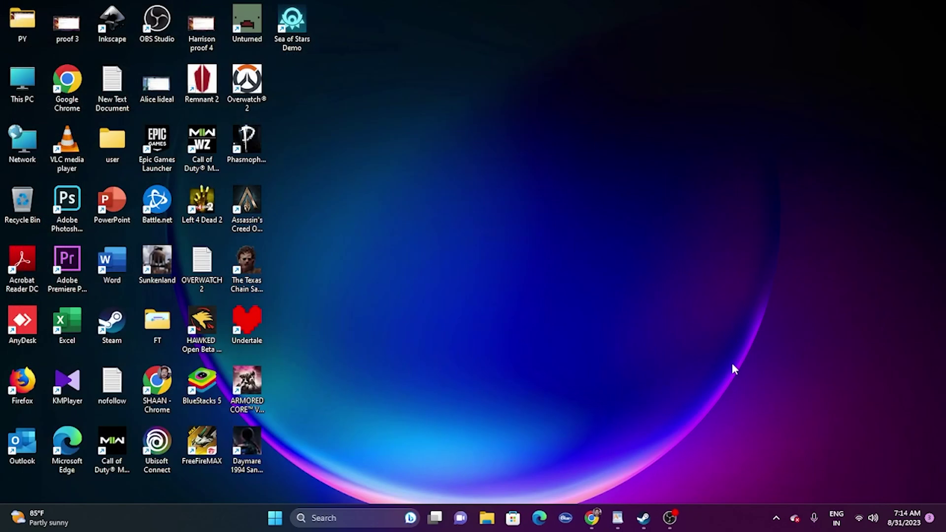
# Switch to Steam's Phasmophobia page, view the Documents folder in File Explorer, and close that folder window
pyautogui.click(646, 517)
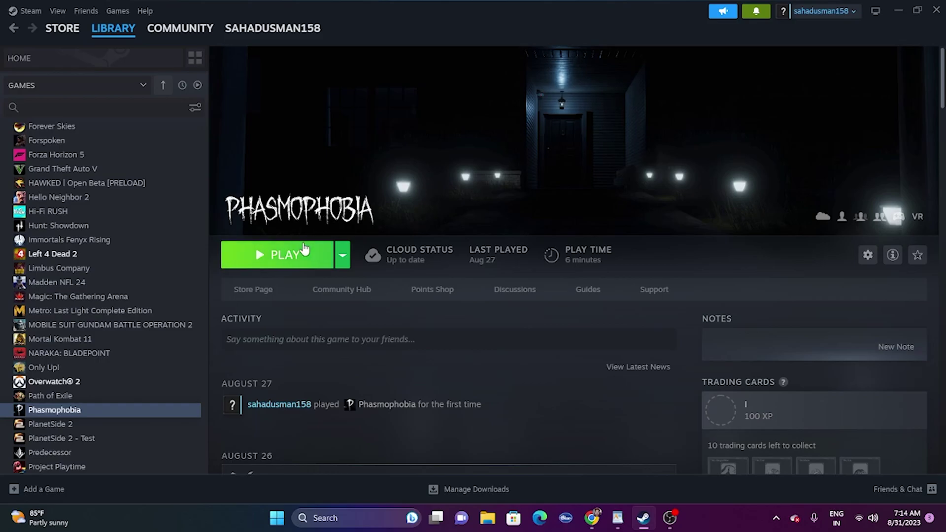
pyautogui.click(276, 256)
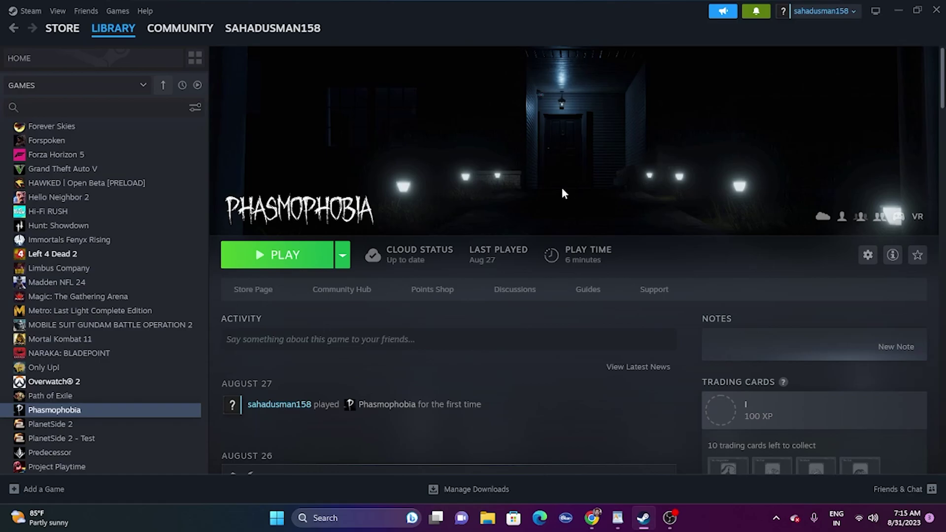
pyautogui.click(488, 518)
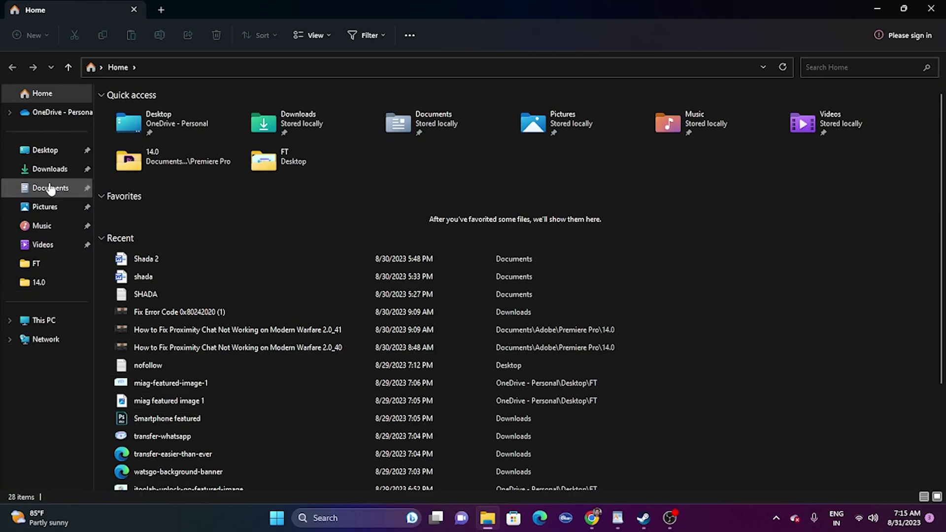
pyautogui.click(49, 188)
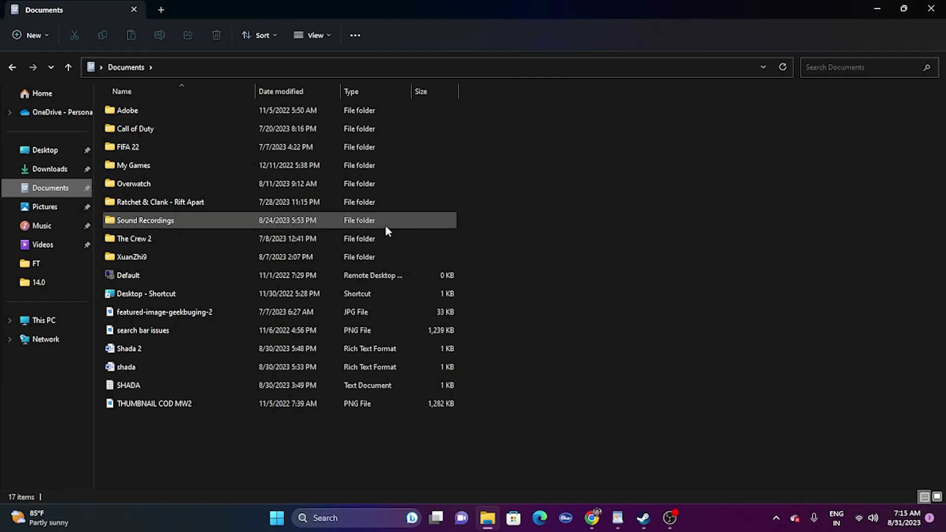
pyautogui.click(930, 9)
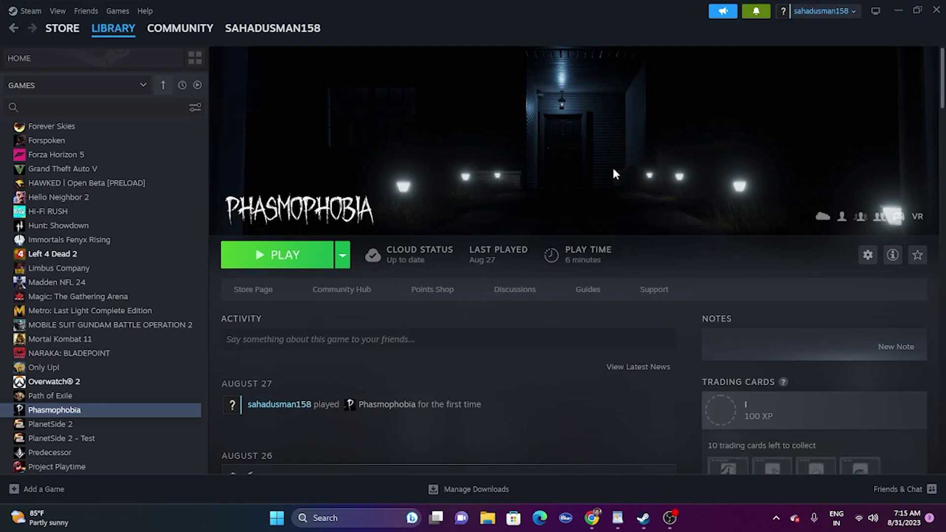
# Minimize Steam, open Windows Defender Firewall's allowed apps list in Control Panel, and find the Phasmophobia entry
pyautogui.click(898, 9)
pyautogui.click(338, 514)
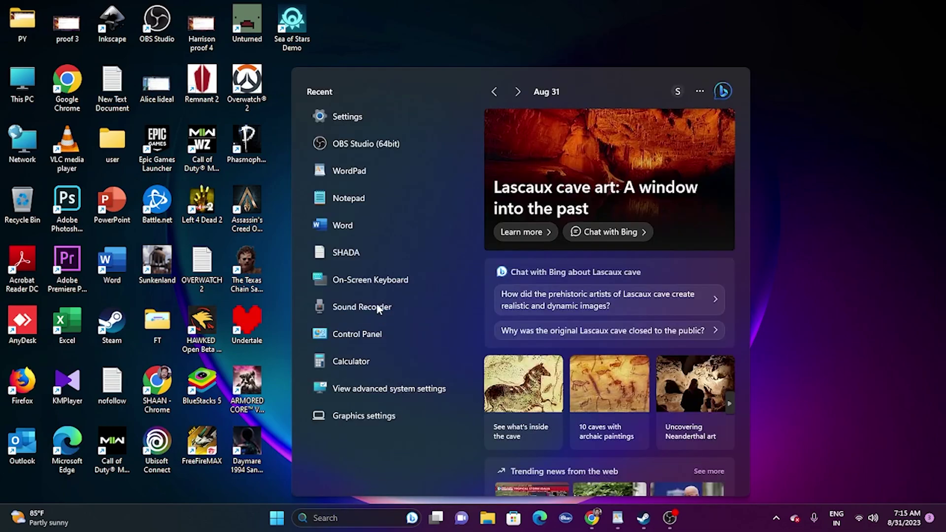
pyautogui.click(371, 333)
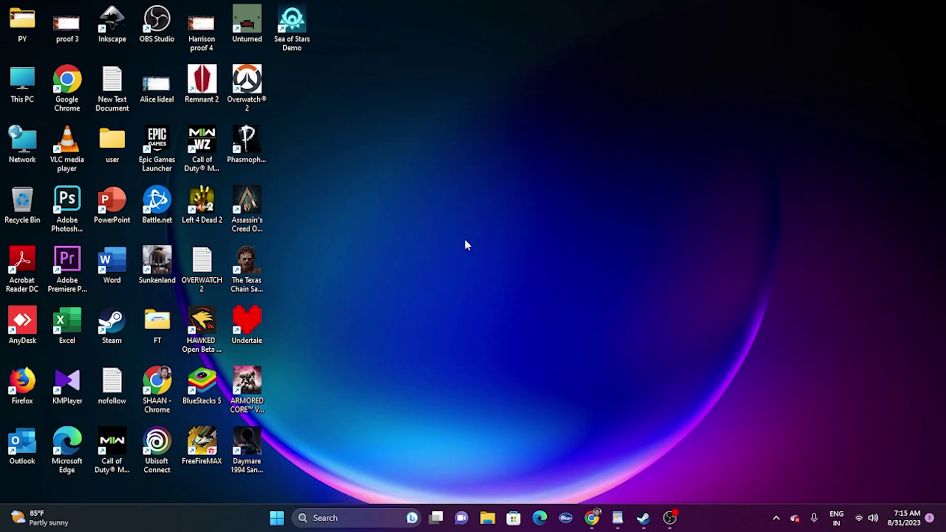
pyautogui.click(344, 97)
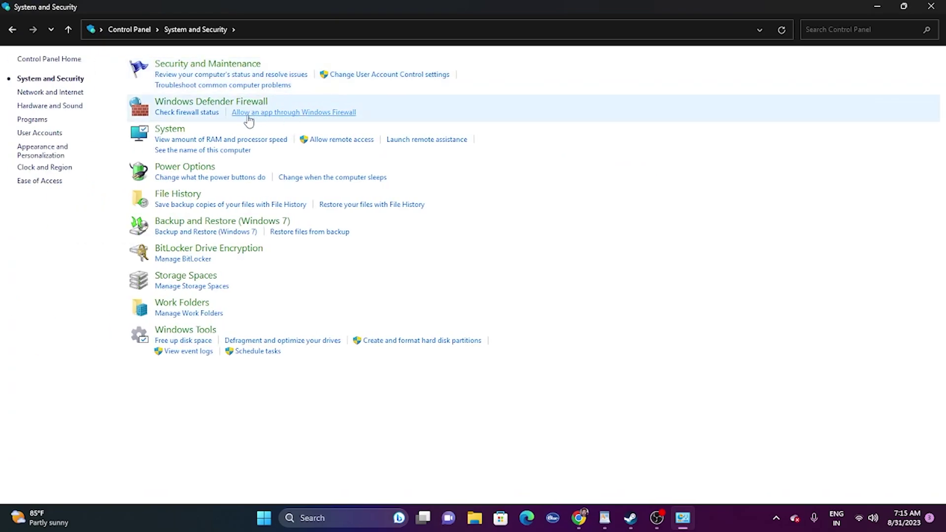
pyautogui.click(198, 104)
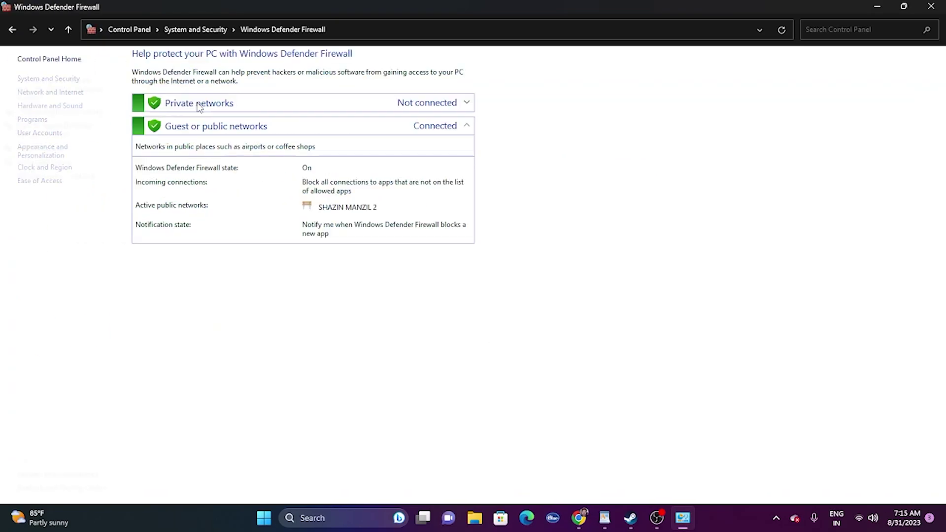
pyautogui.click(50, 91)
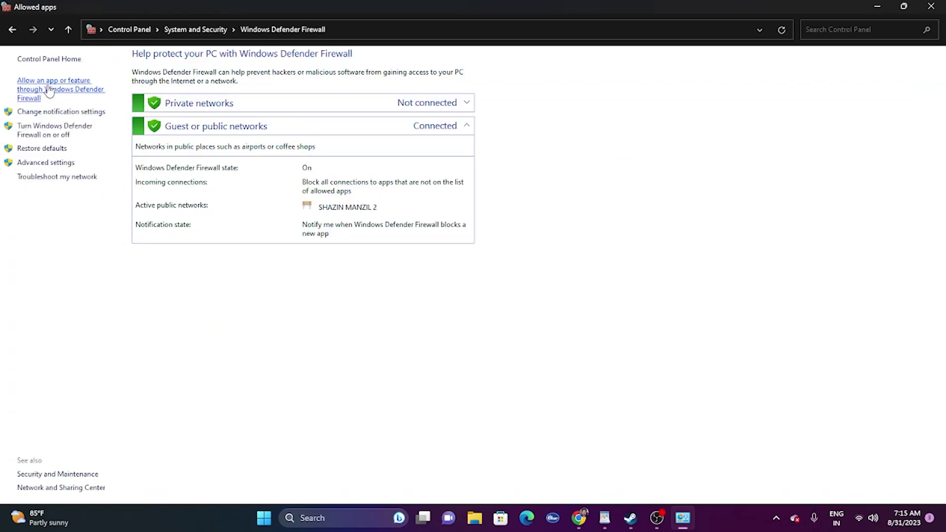
pyautogui.scroll(-9, 428, 204)
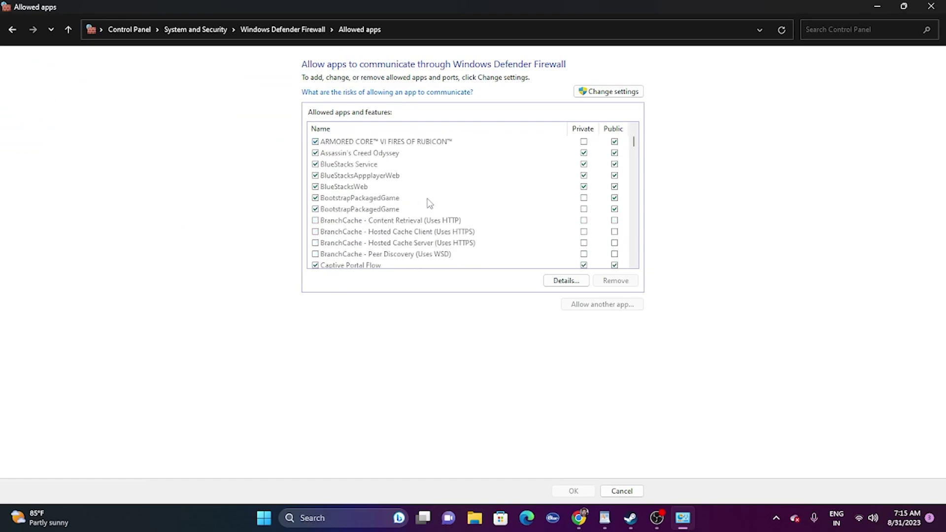
pyautogui.scroll(-15, 428, 203)
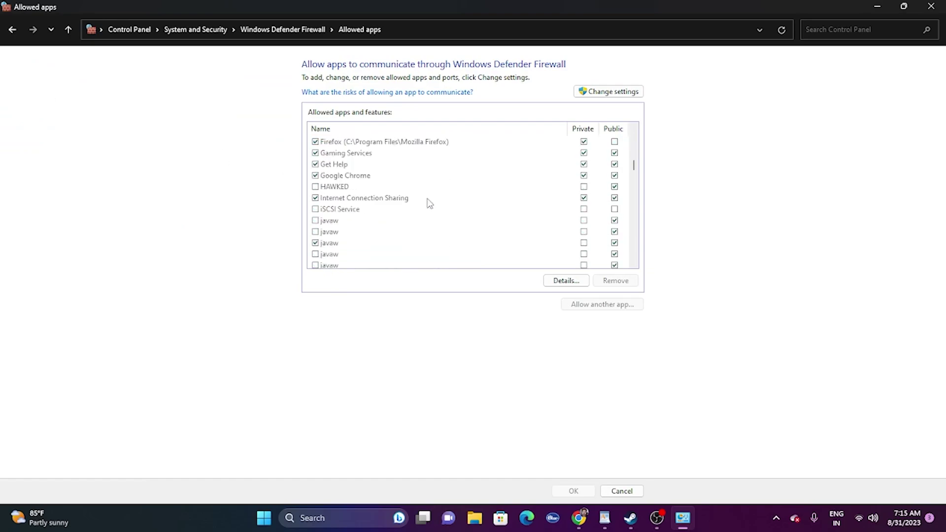
pyautogui.scroll(-12, 428, 203)
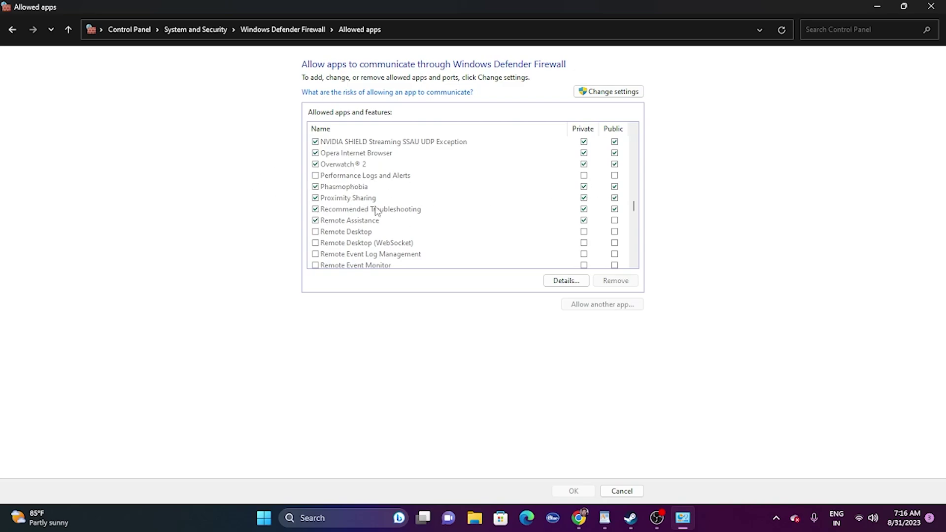
# Unlock the allowed apps settings and choose the Phasmophobia application from D:\SteamLibrary\steamapps\common\Phasmophobia as another app to allow
pyautogui.click(617, 96)
pyautogui.click(599, 304)
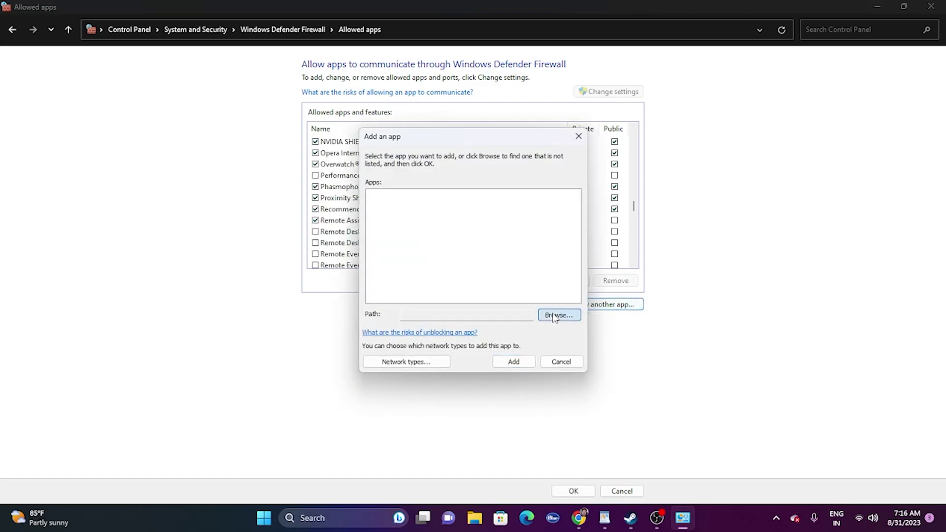
pyautogui.click(553, 314)
pyautogui.click(415, 350)
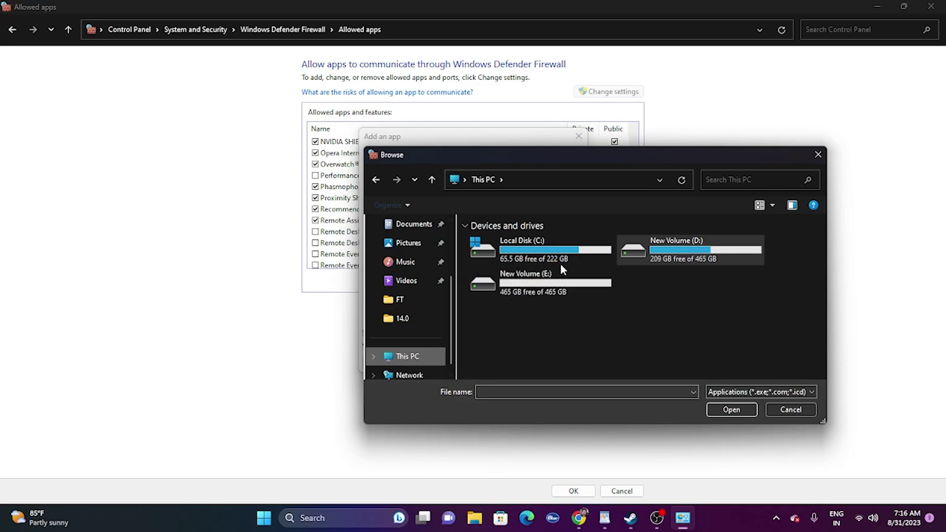
pyautogui.doubleClick(659, 242)
pyautogui.doubleClick(539, 261)
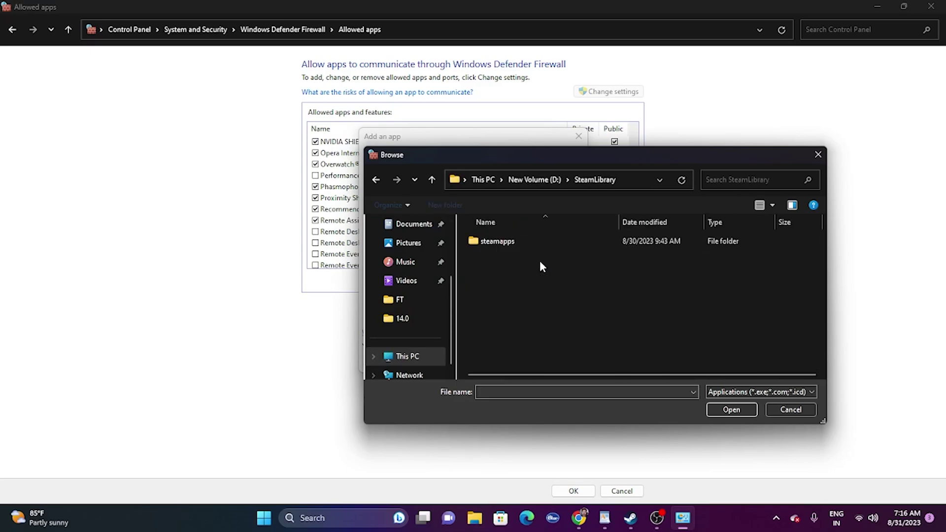
pyautogui.doubleClick(496, 241)
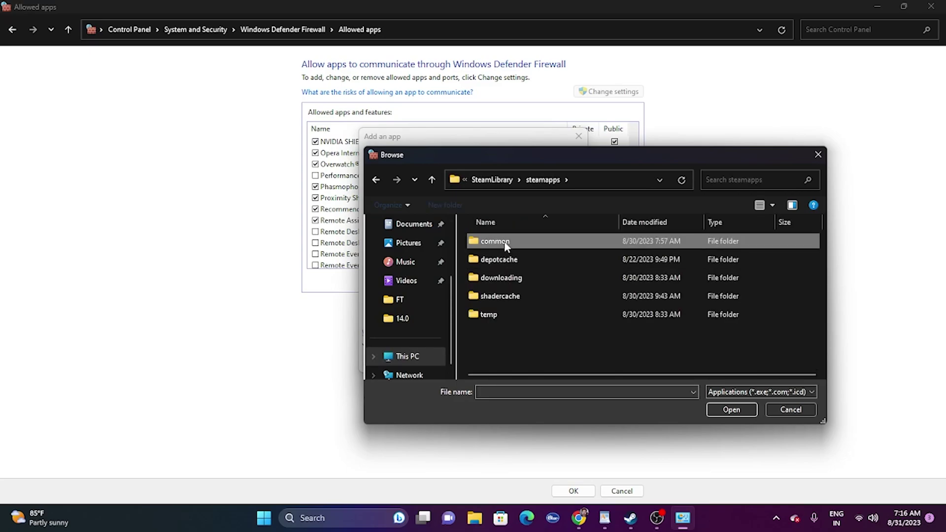
pyautogui.doubleClick(504, 241)
pyautogui.scroll(-3, 514, 260)
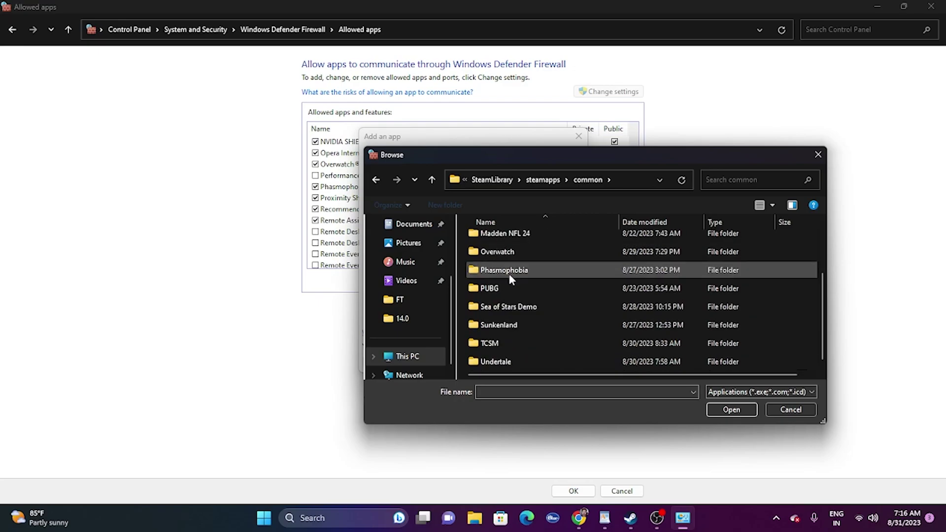
pyautogui.doubleClick(510, 270)
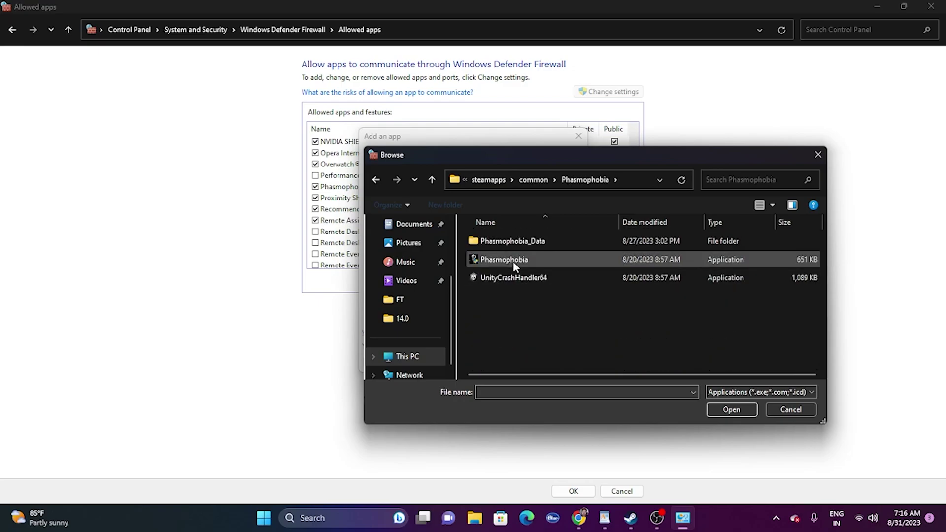
pyautogui.click(513, 260)
pyautogui.click(732, 411)
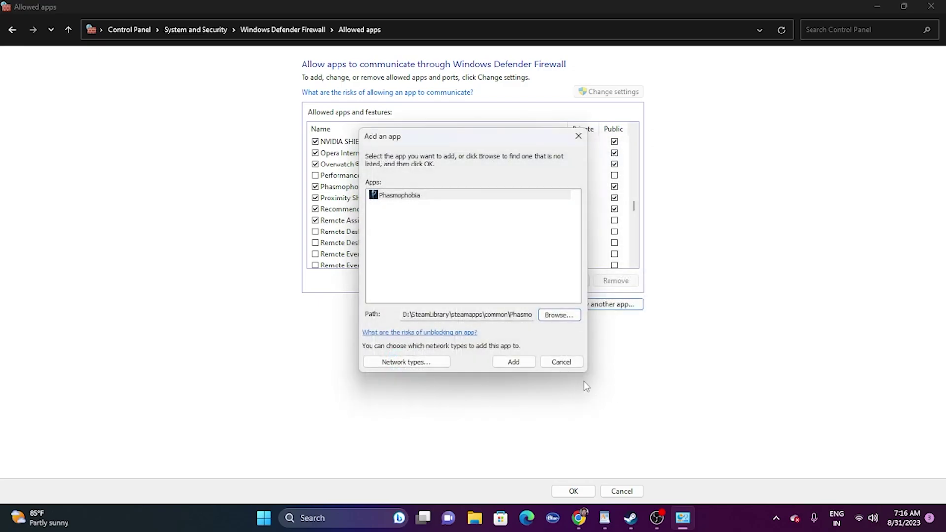
# Try to add Phasmophobia to the firewall's allowed apps, and close the Add an app dialog and Control Panel
pyautogui.click(514, 363)
pyautogui.click(550, 300)
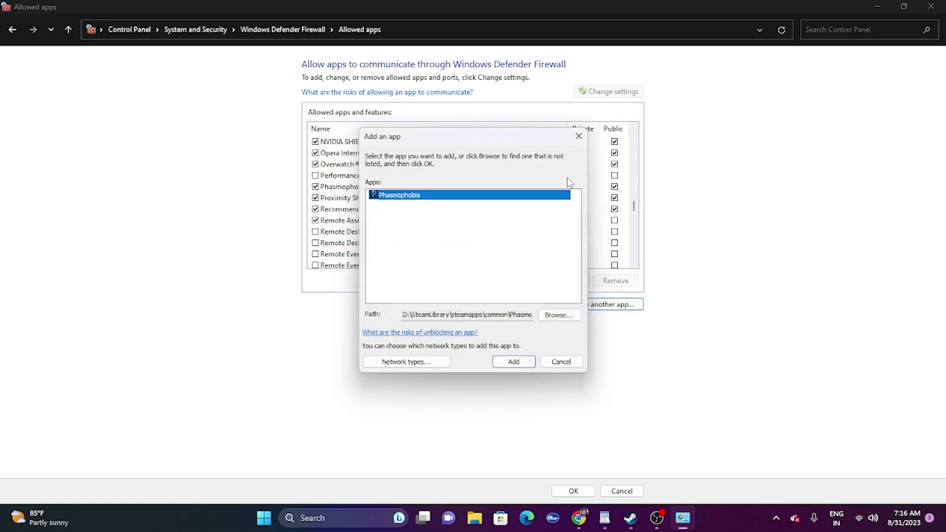
pyautogui.click(579, 137)
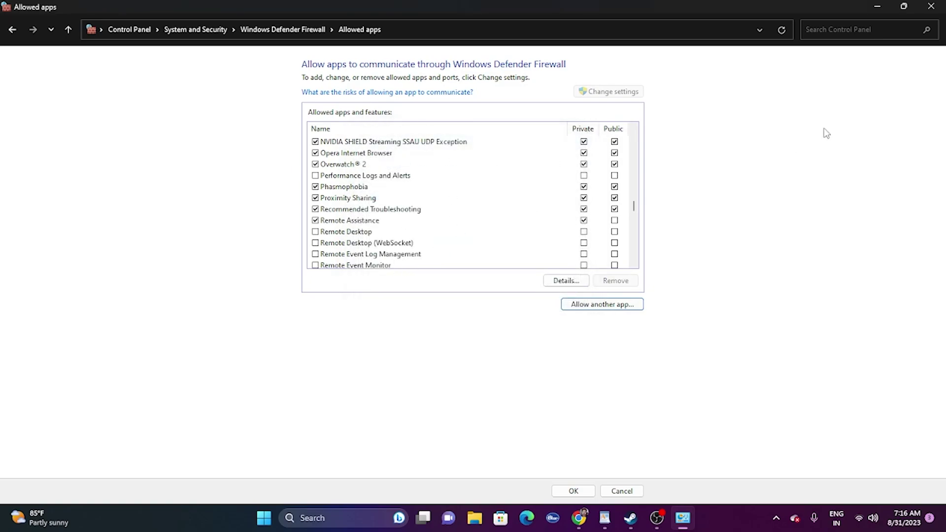
pyautogui.click(930, 6)
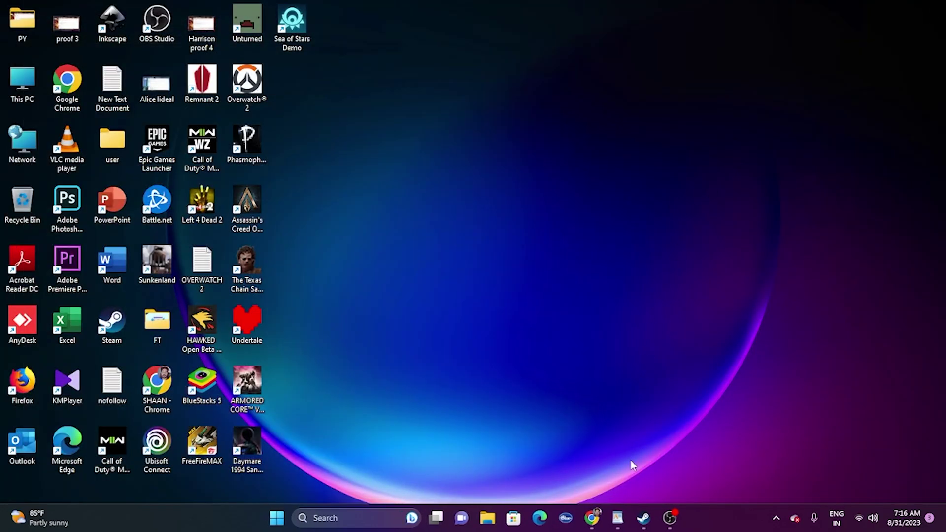
# Minimize Steam, open Task Manager maximized, review the running apps and background processes, and close it
pyautogui.click(642, 517)
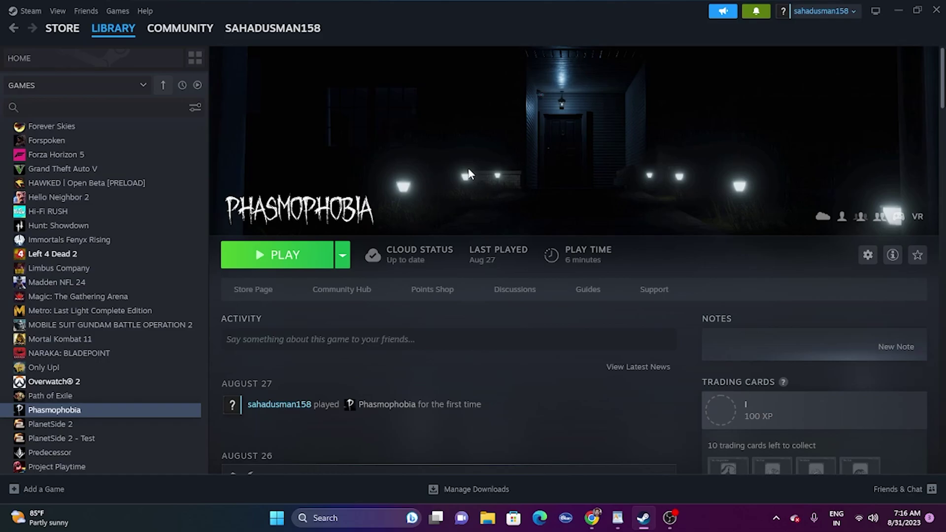
pyautogui.click(895, 10)
pyautogui.rightClick(274, 516)
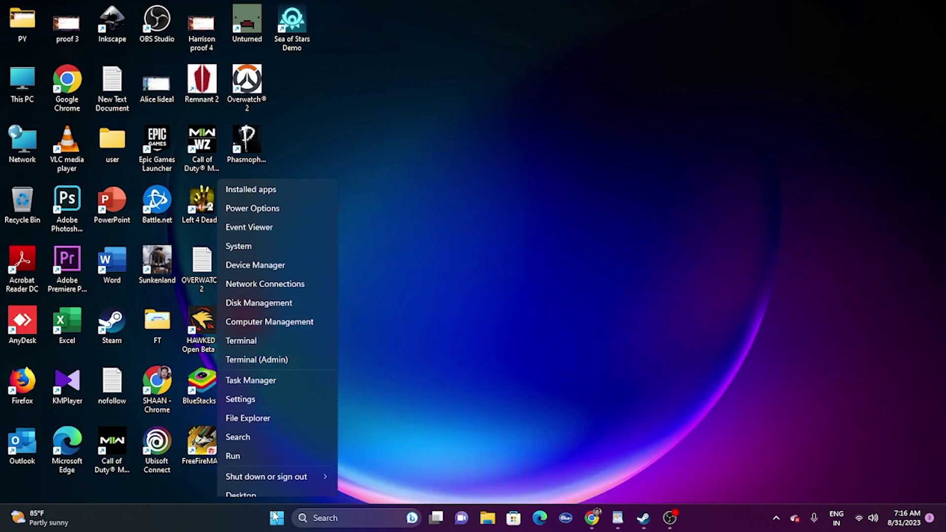
pyautogui.click(269, 370)
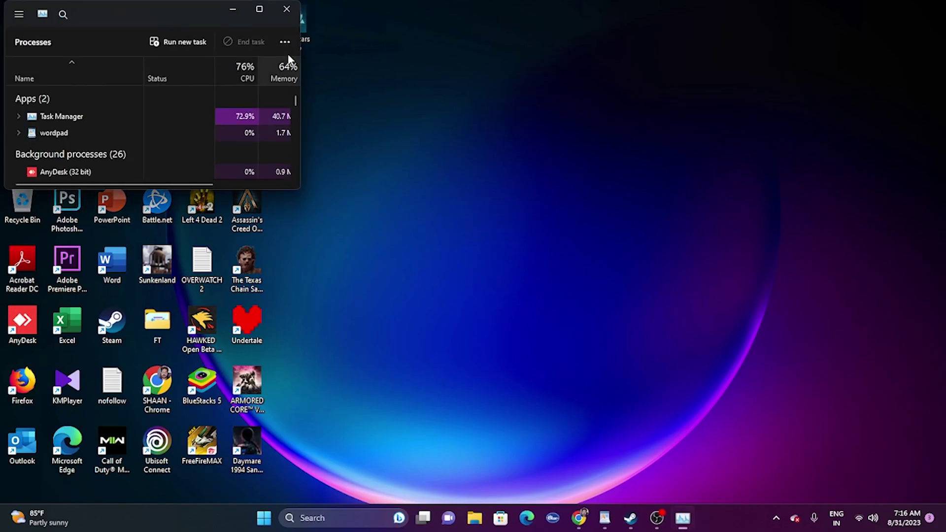
pyautogui.click(256, 10)
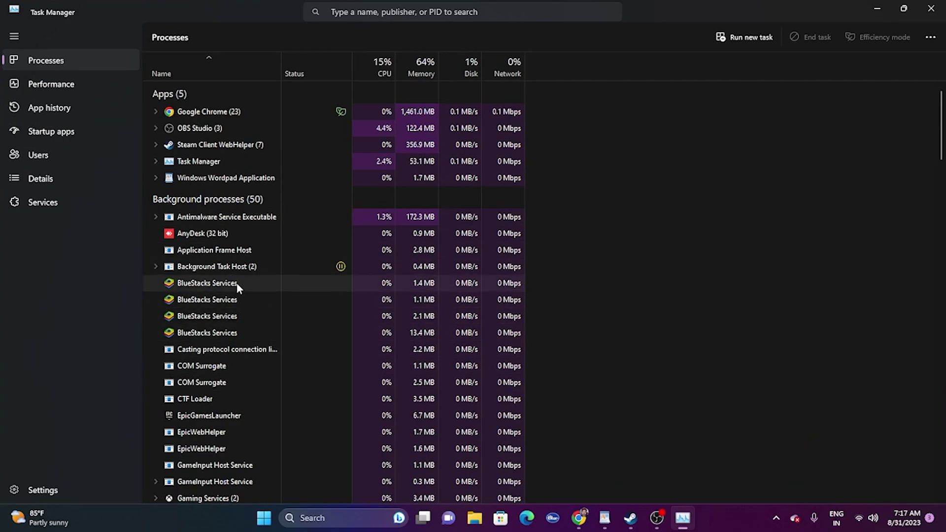
pyautogui.scroll(-2, 253, 279)
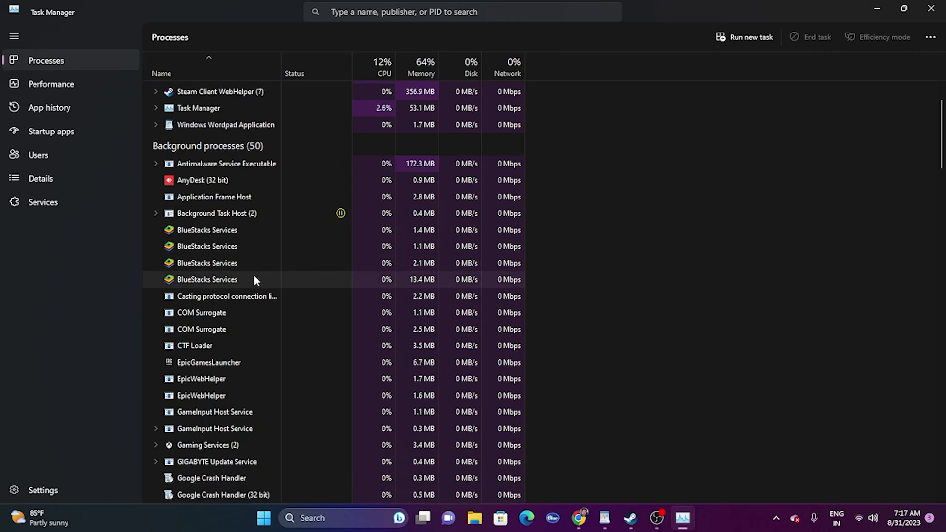
pyautogui.scroll(3, 254, 279)
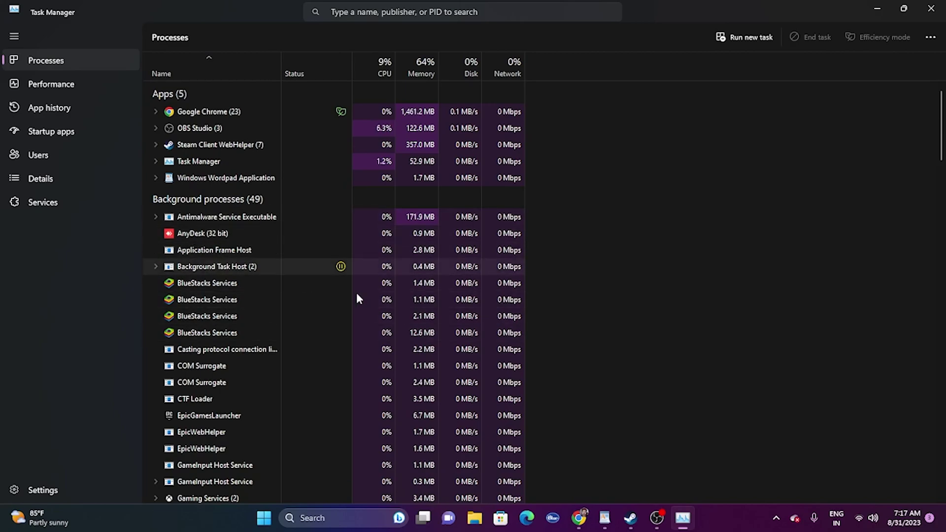
pyautogui.click(931, 10)
# Switch to Steam and open the properties of Phasmophobia from the game library
pyautogui.click(642, 517)
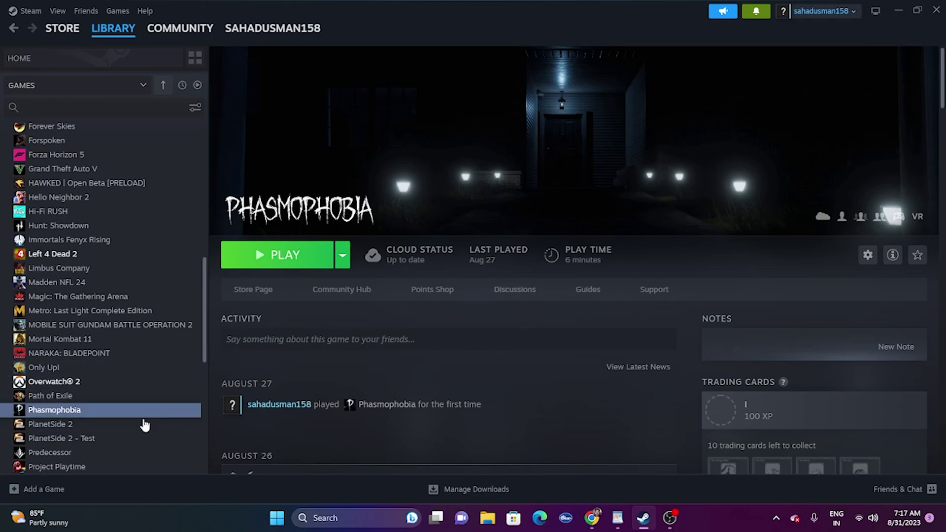
pyautogui.rightClick(112, 411)
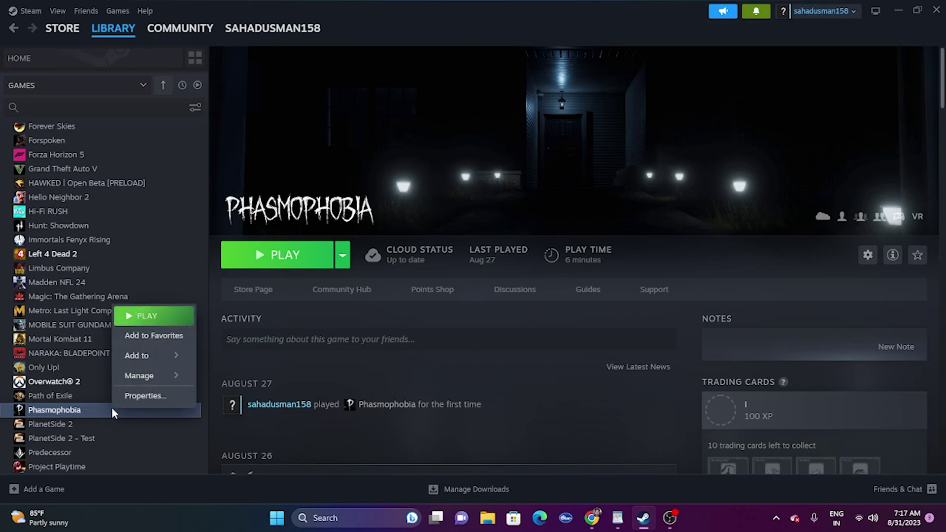
pyautogui.click(144, 395)
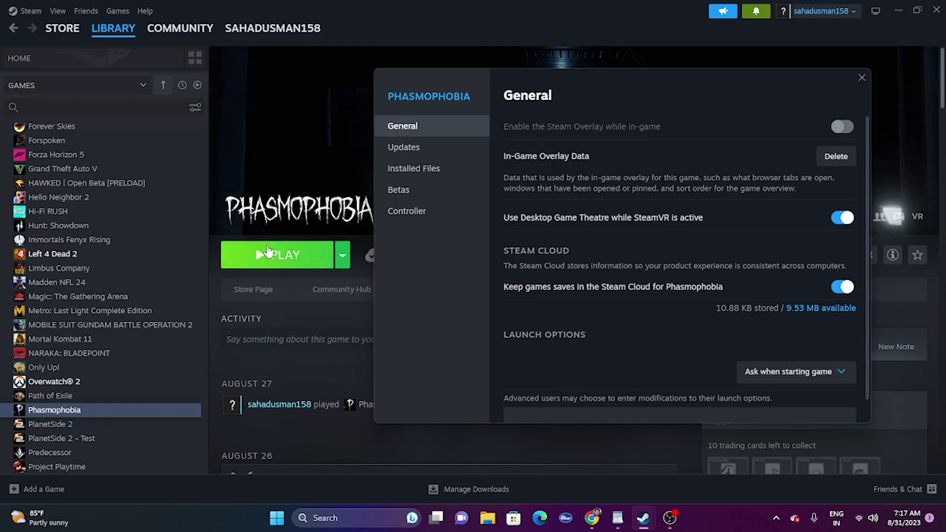
# Enter the launch option -dx11 for Phasmophobia, change it to -dx12, and close the game's properties
pyautogui.scroll(-1, 668, 197)
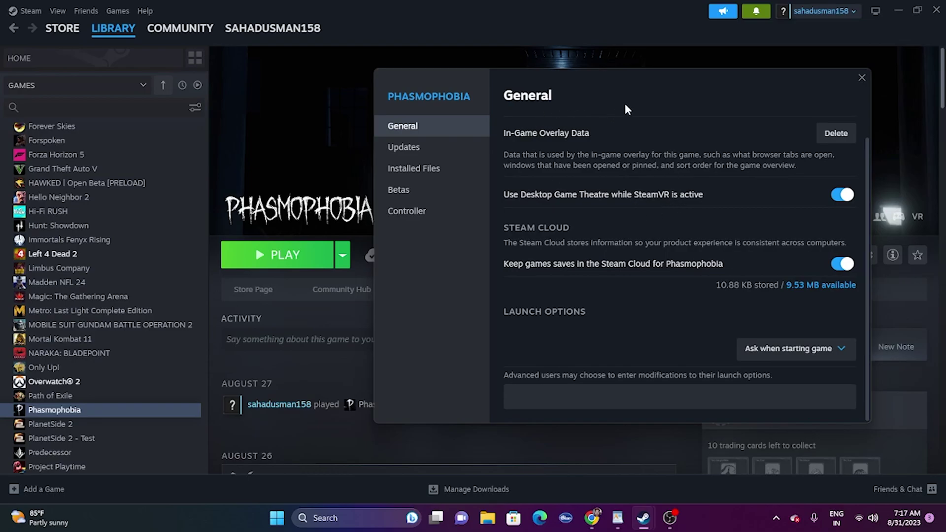
pyautogui.click(553, 397)
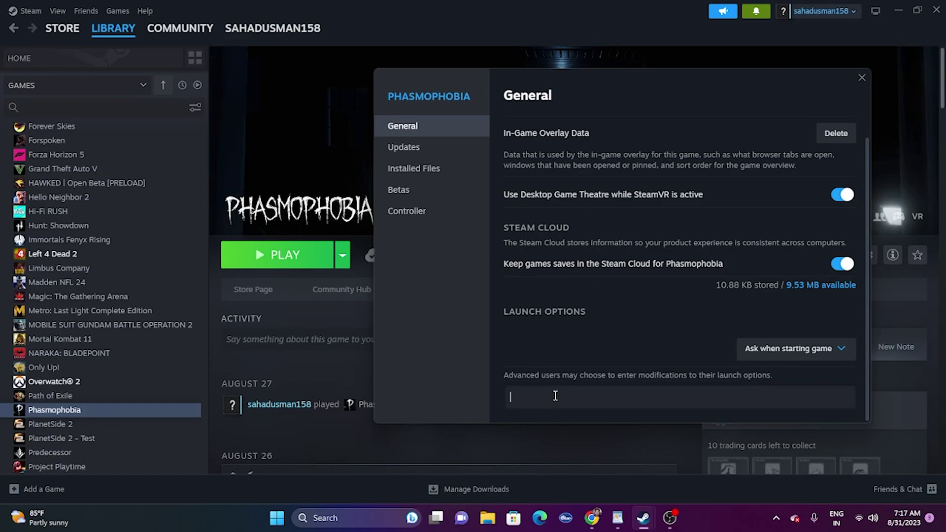
pyautogui.write('-dx11')
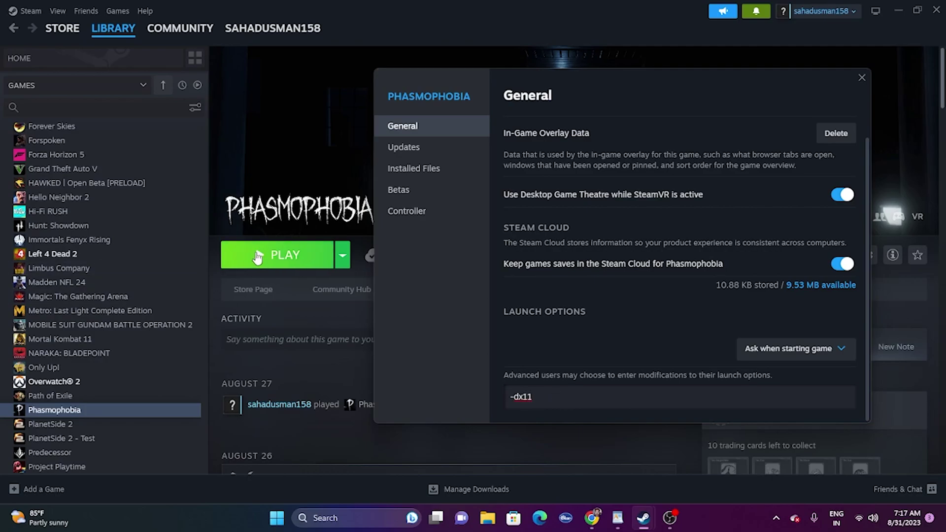
pyautogui.press('BackSpace')
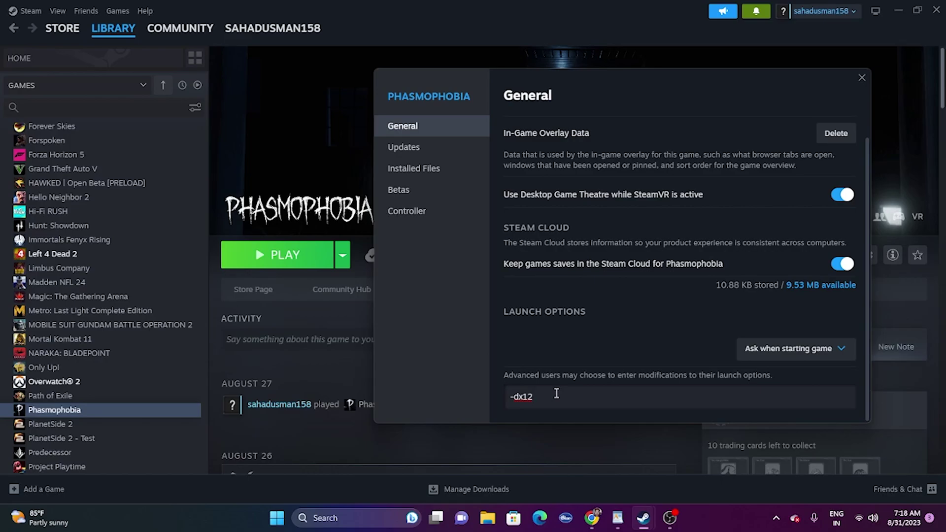
pyautogui.click(862, 79)
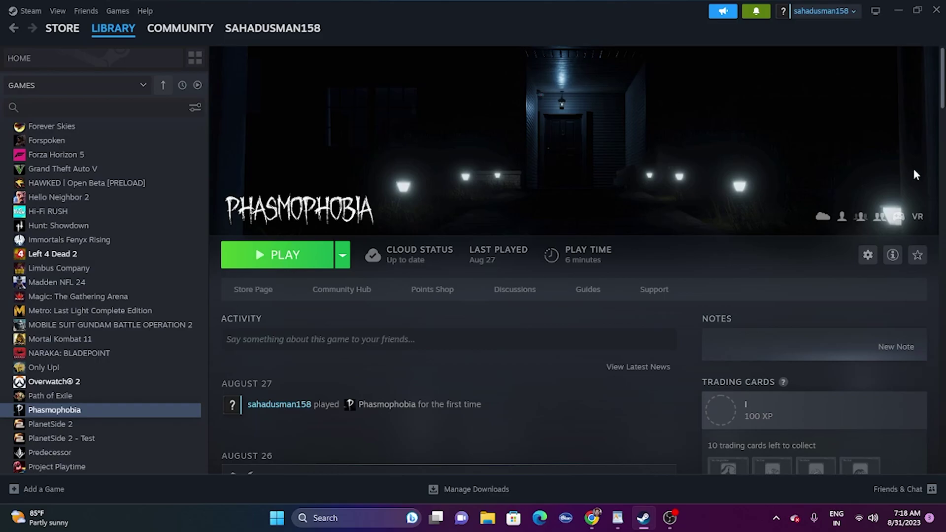
# Minimize Steam, search Windows for "system", and open System Configuration
pyautogui.click(898, 12)
pyautogui.click(368, 512)
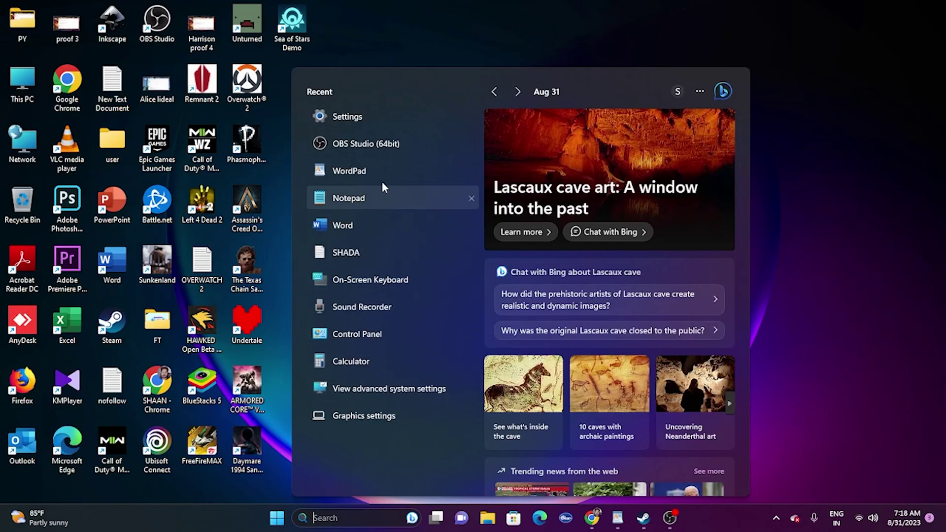
pyautogui.write('syst')
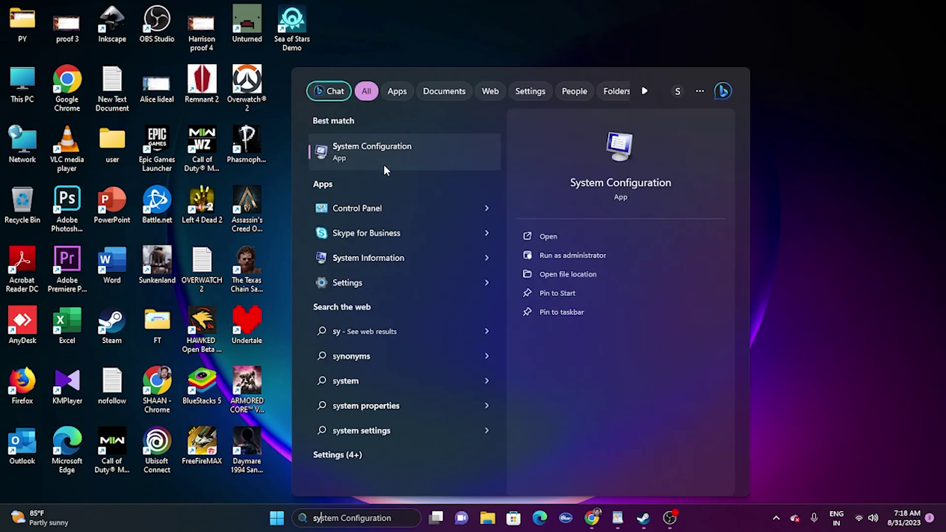
pyautogui.write('em')
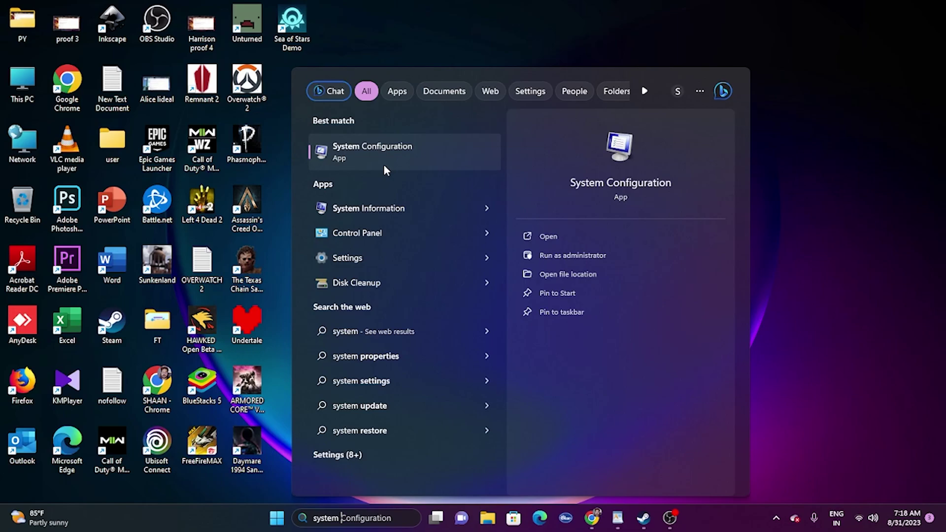
pyautogui.click(398, 149)
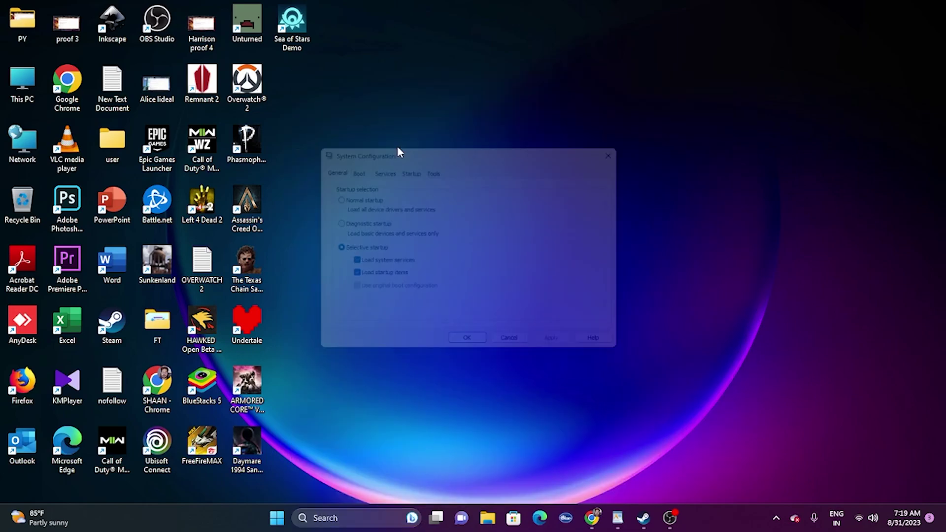
# Disable all services in System Configuration, hide all Microsoft services, apply and confirm the changes, and dismiss the restart prompt
pyautogui.click(387, 166)
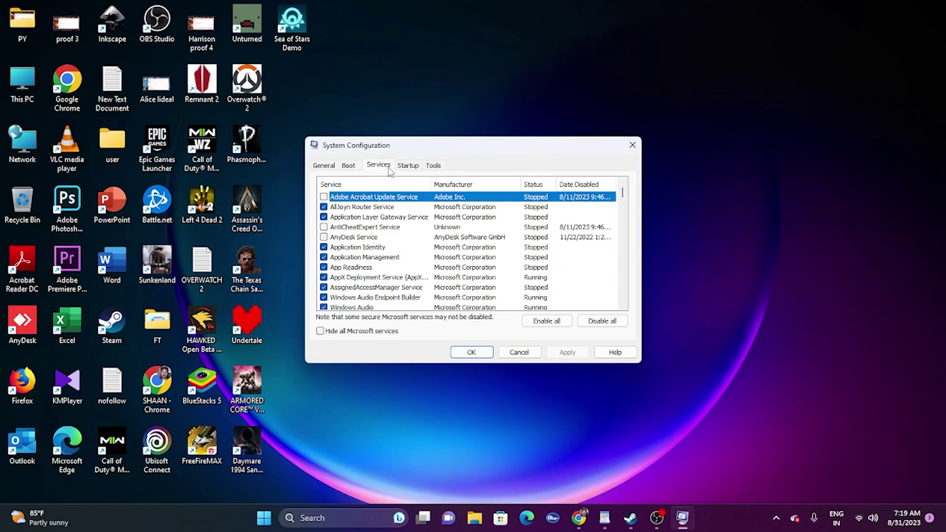
pyautogui.click(602, 320)
pyautogui.click(321, 331)
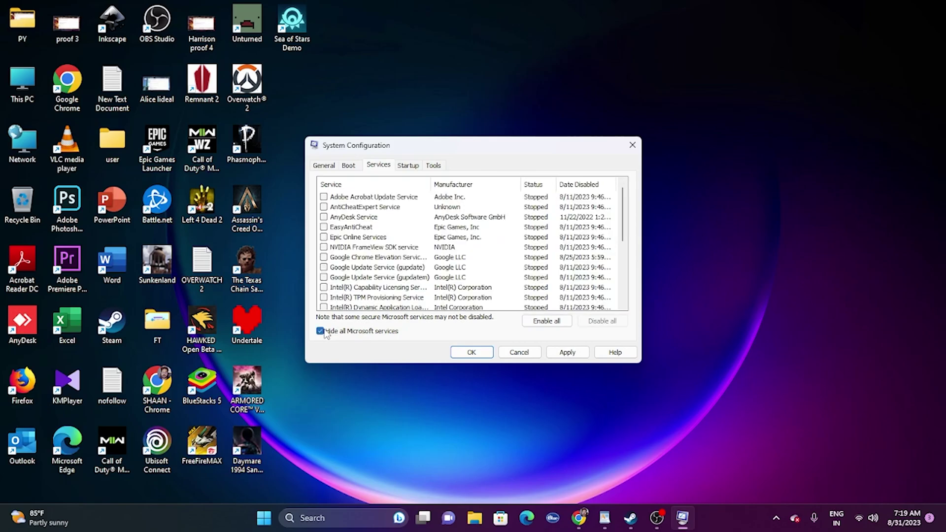
pyautogui.click(577, 353)
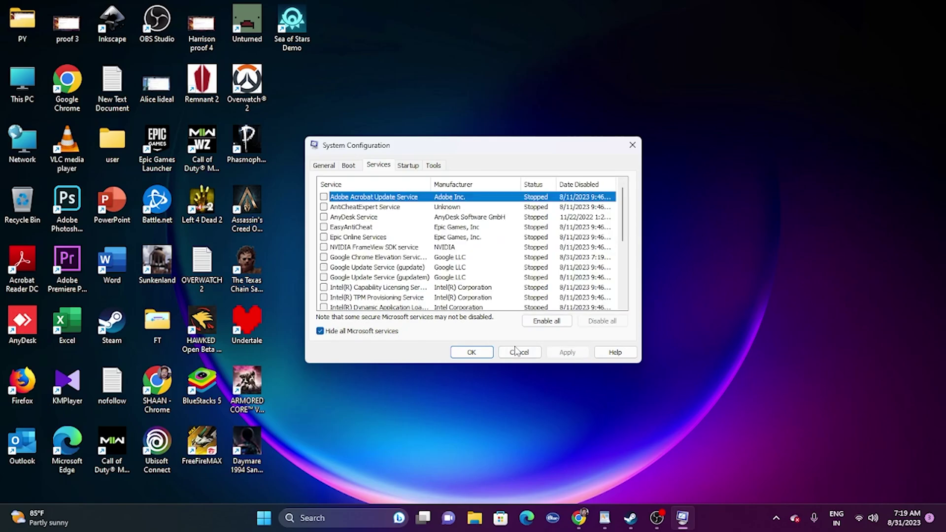
pyautogui.click(470, 352)
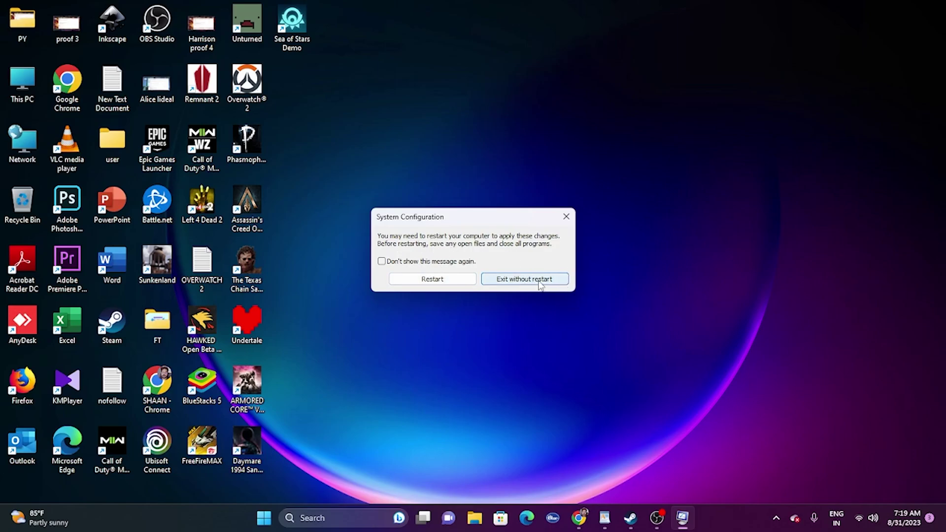
pyautogui.click(566, 216)
# Bring up Steam and minimize it again, then open the Windows Graphics settings and look through the list of apps
pyautogui.click(641, 518)
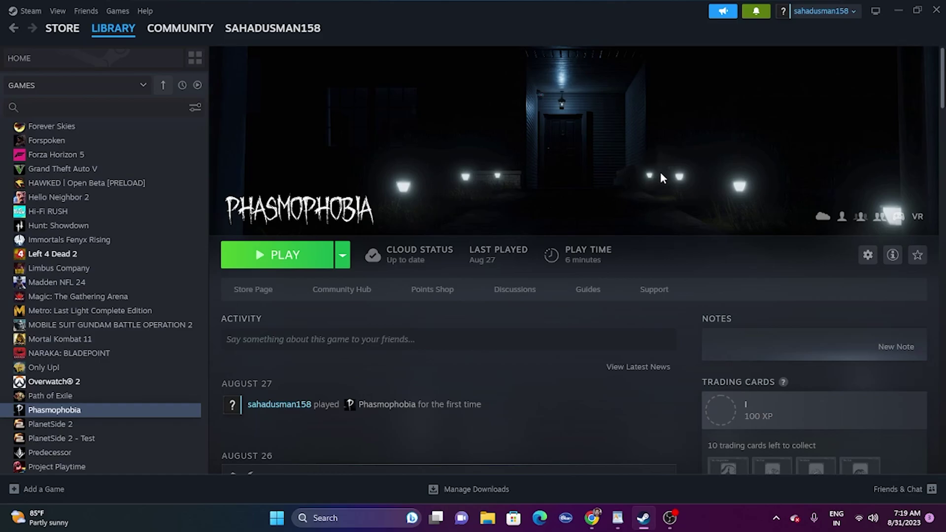
pyautogui.click(893, 11)
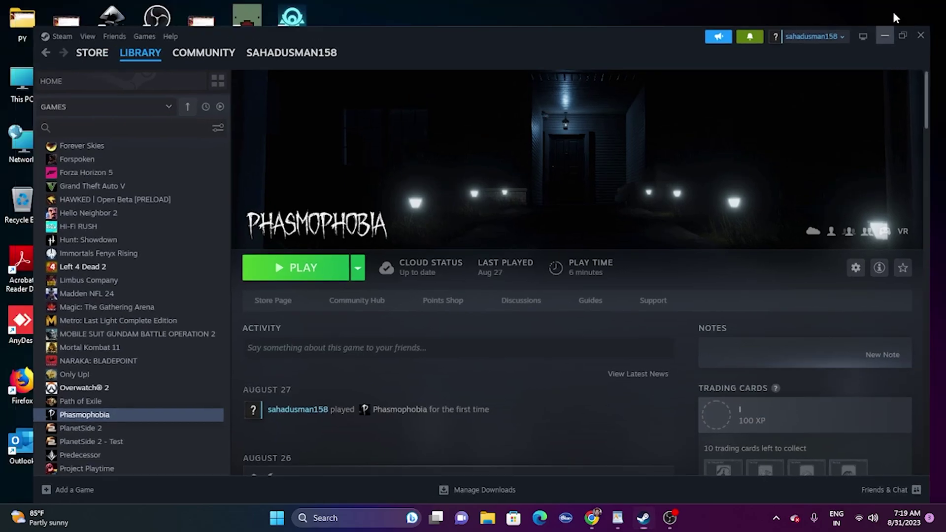
pyautogui.click(362, 518)
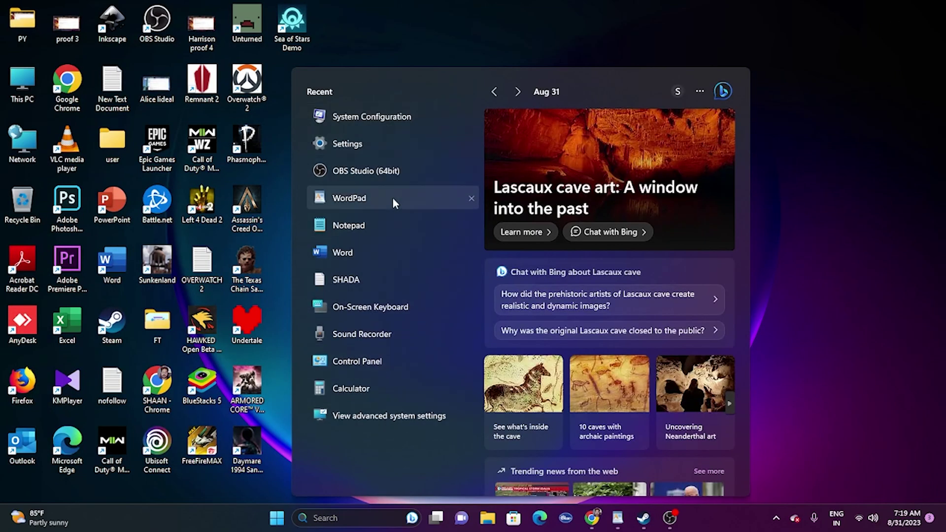
pyautogui.write('graphics settings')
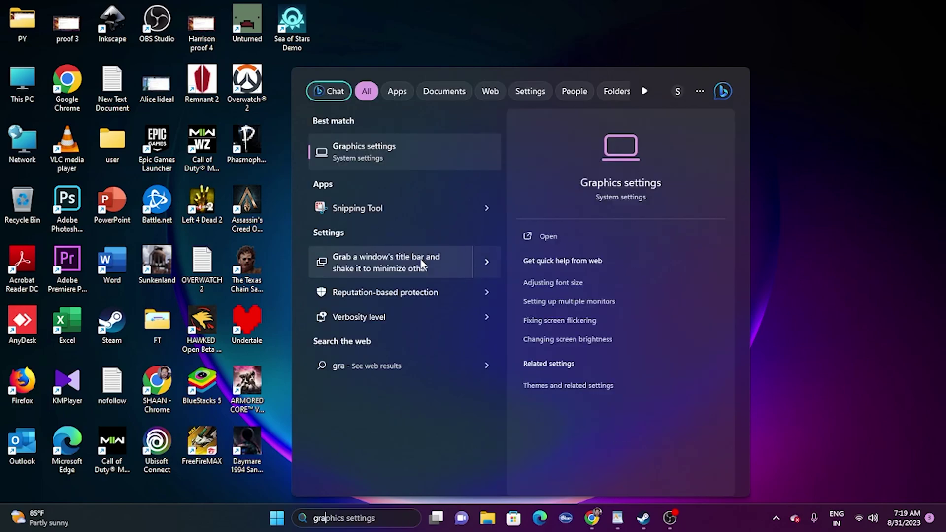
pyautogui.click(387, 160)
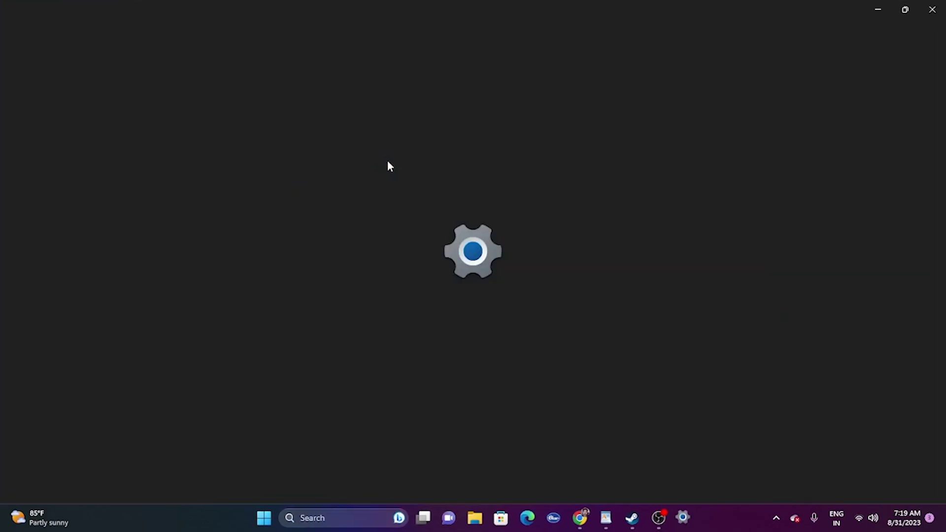
pyautogui.scroll(-5, 701, 180)
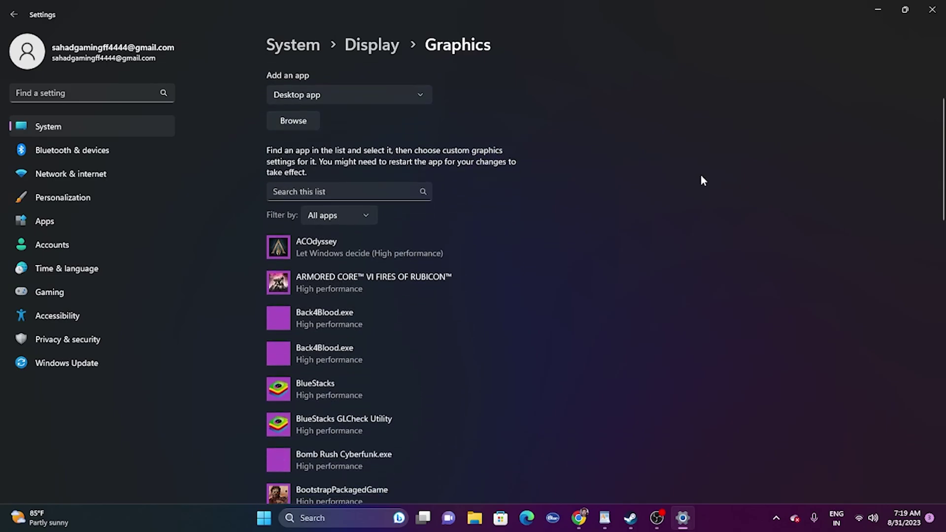
pyautogui.scroll(-5, 703, 181)
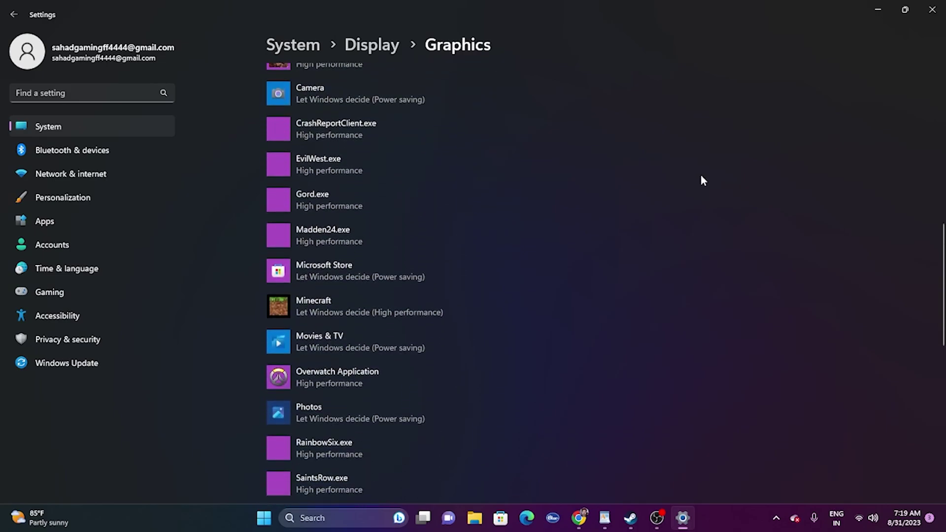
pyautogui.scroll(10, 703, 181)
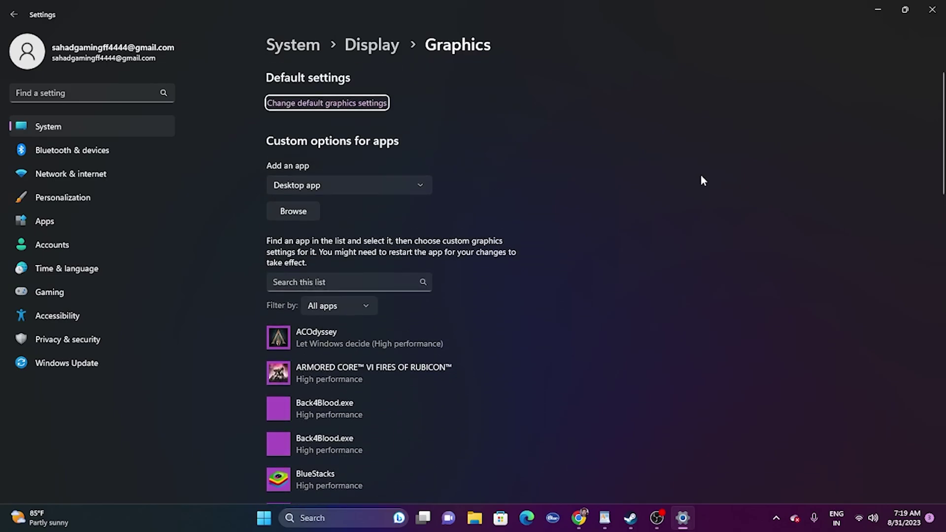
# Add the Phasmophobia application from D:\SteamLibrary\steamapps\common\Phasmophobia as a desktop app with custom graphics options
pyautogui.click(292, 212)
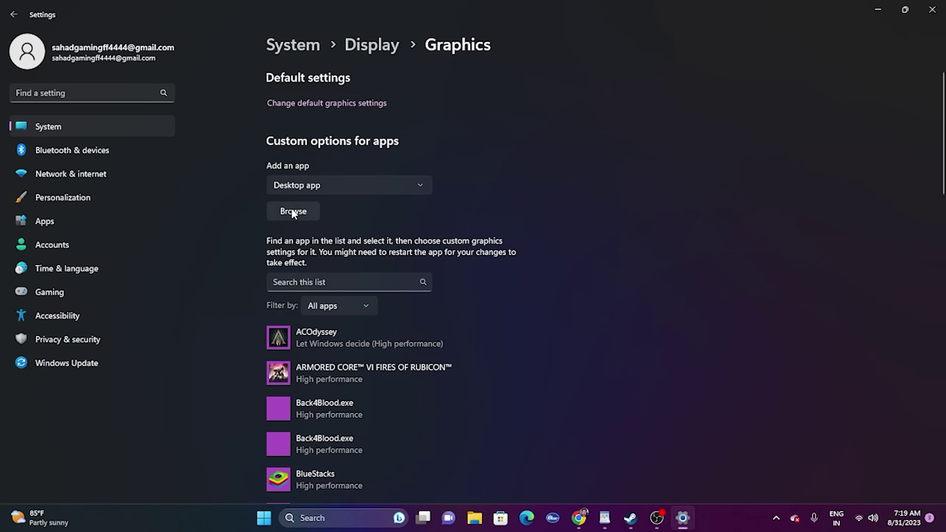
pyautogui.click(52, 215)
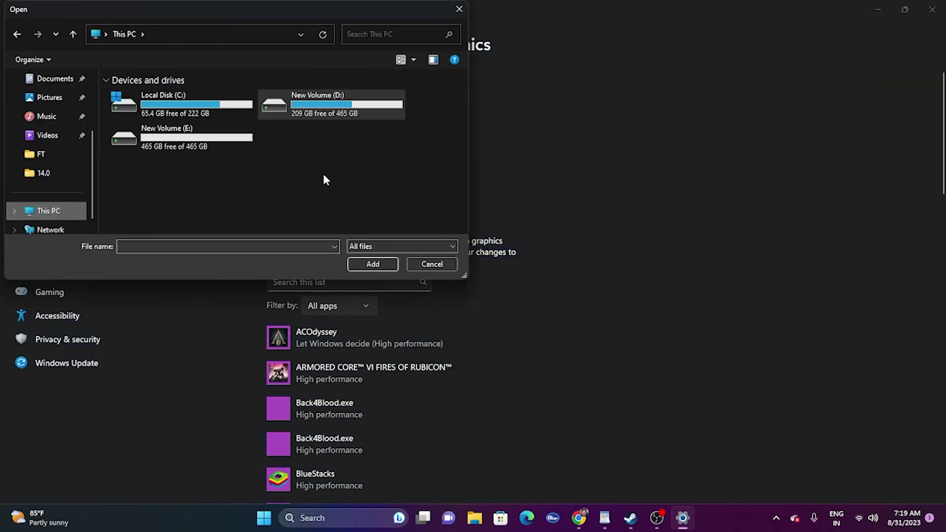
pyautogui.click(351, 105)
pyautogui.doubleClick(352, 104)
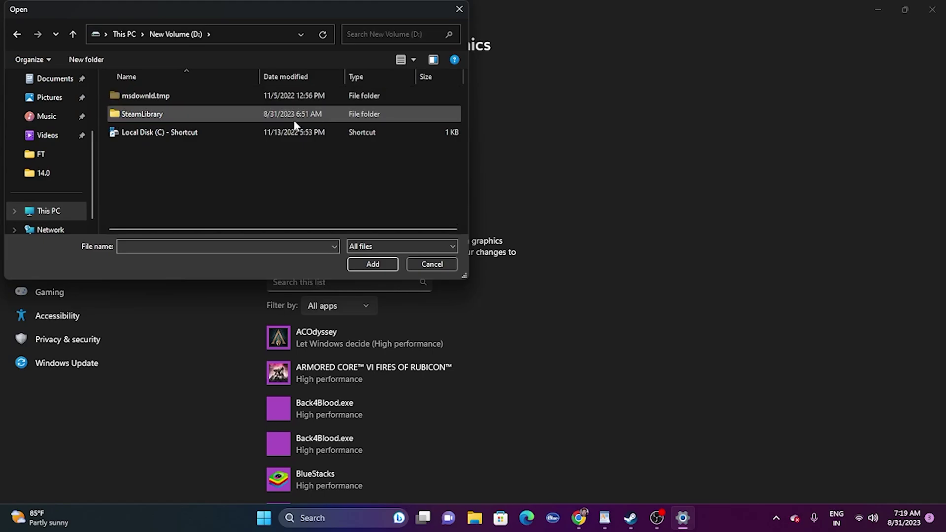
pyautogui.doubleClick(146, 113)
pyautogui.doubleClick(150, 99)
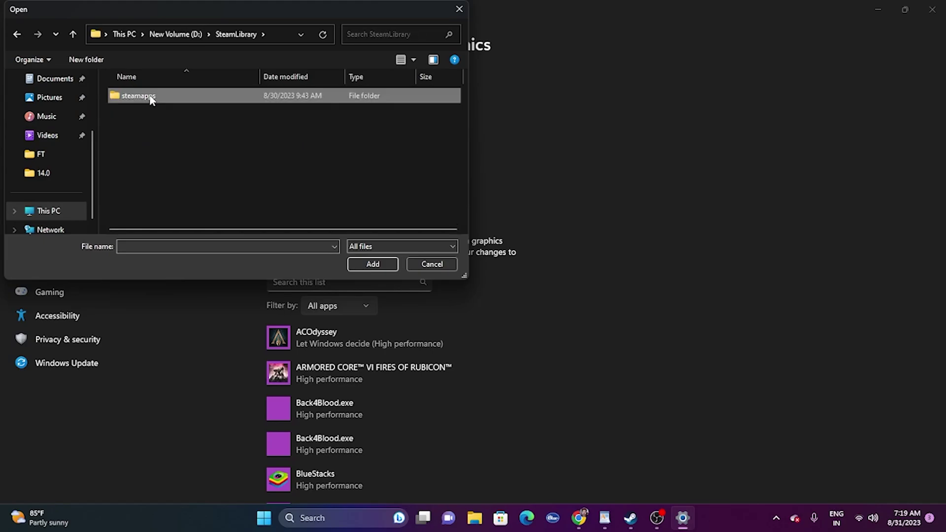
pyautogui.doubleClick(146, 97)
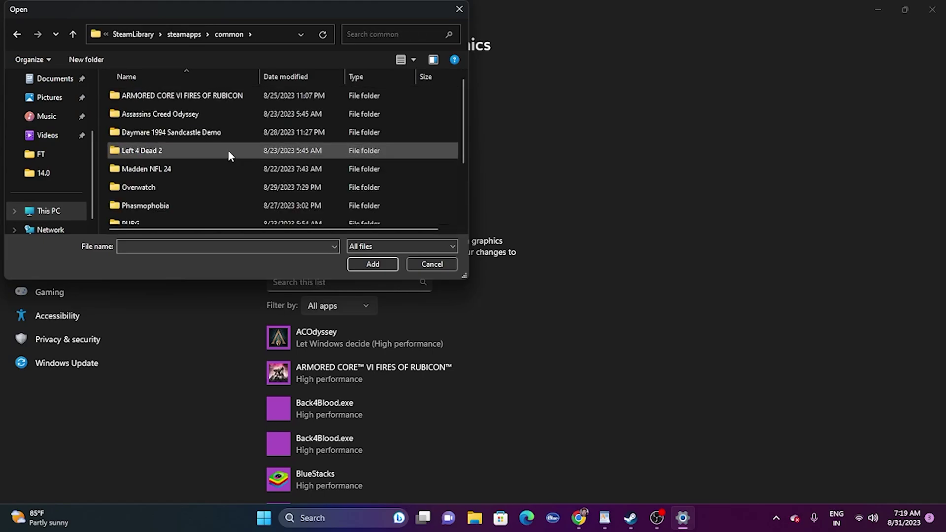
pyautogui.scroll(-2, 202, 142)
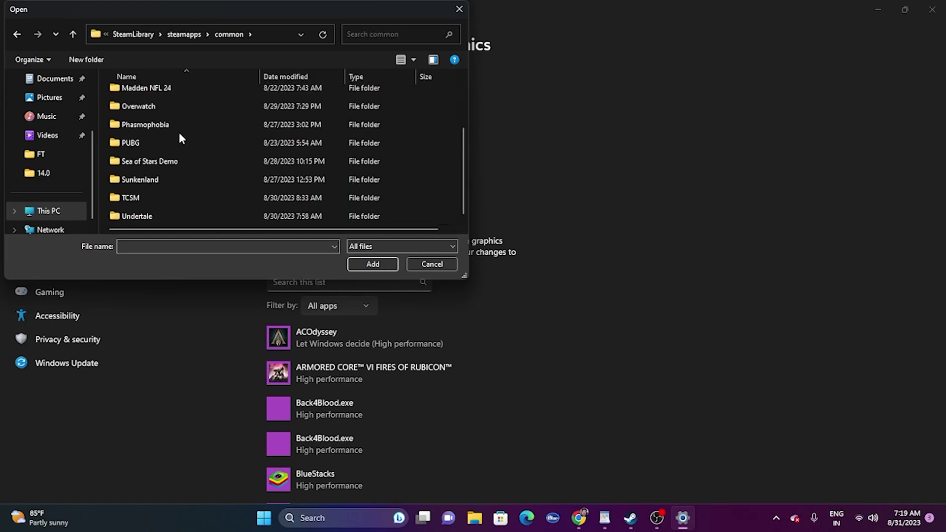
pyautogui.doubleClick(139, 126)
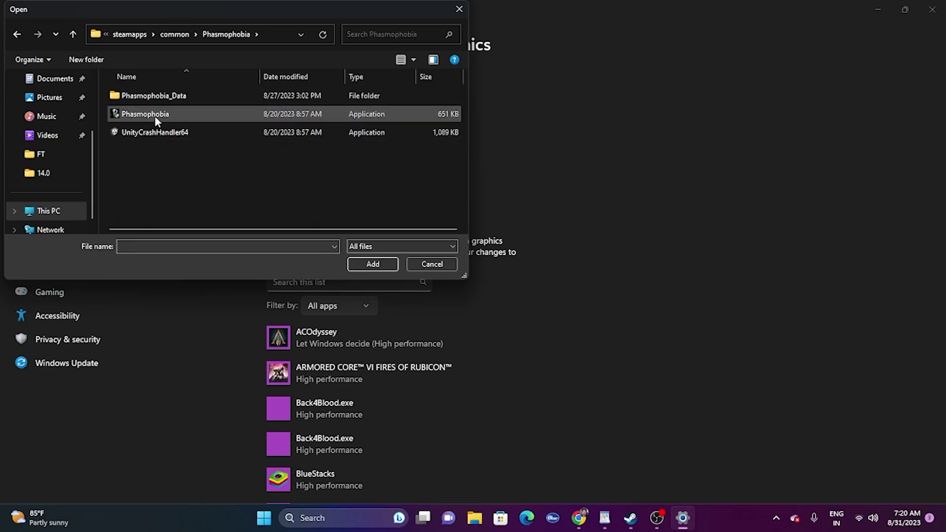
pyautogui.click(155, 118)
pyautogui.click(373, 264)
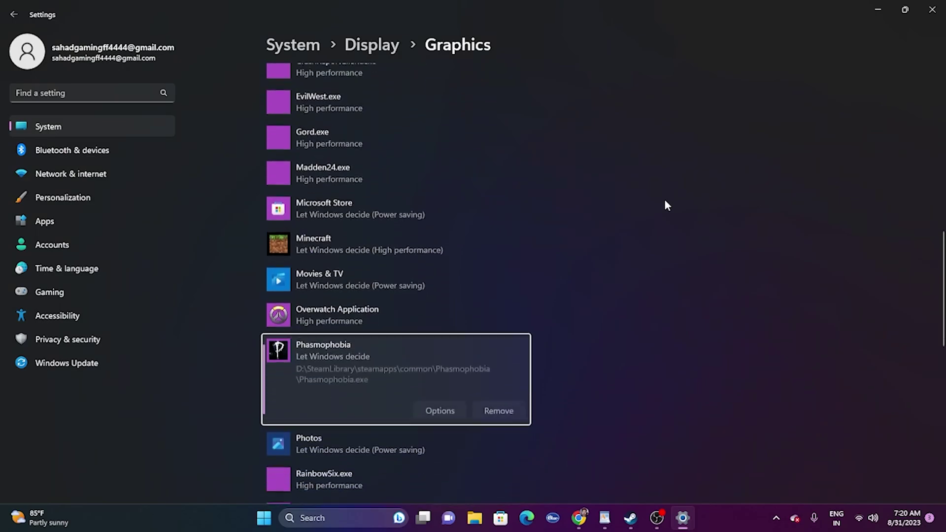
# Set Phasmophobia's graphics preference to High performance, save it, and close Settings
pyautogui.click(441, 271)
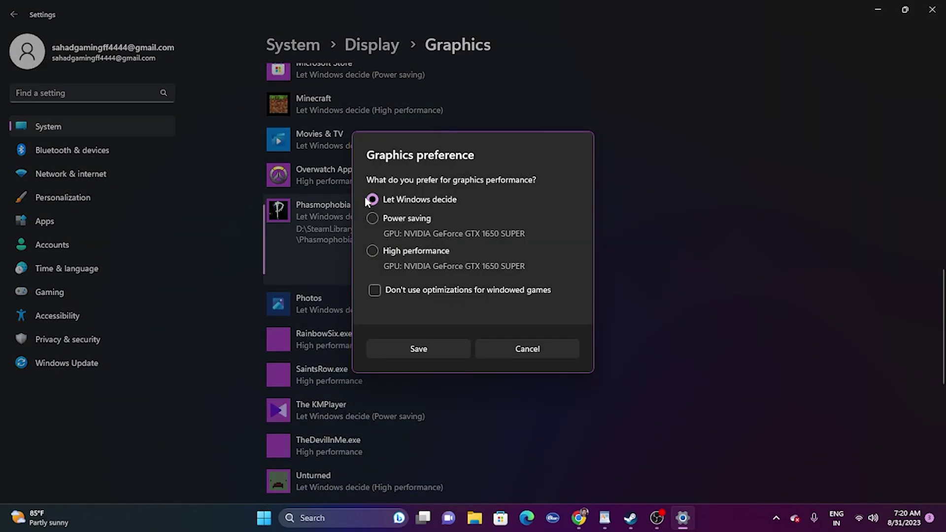
pyautogui.click(375, 252)
pyautogui.click(440, 350)
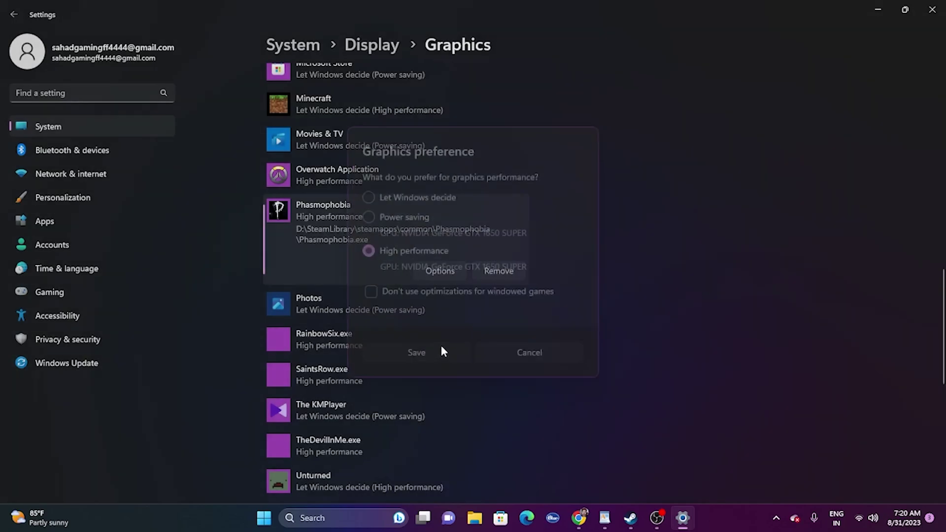
pyautogui.click(931, 11)
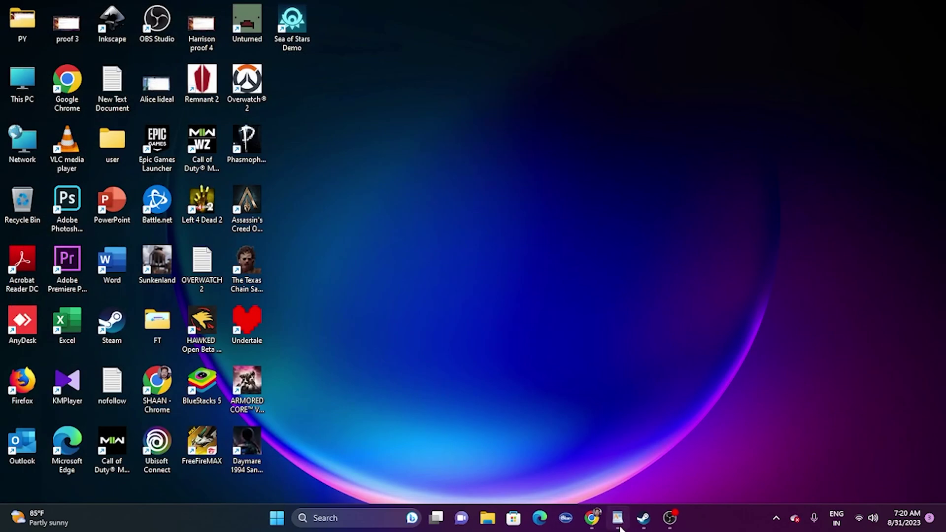
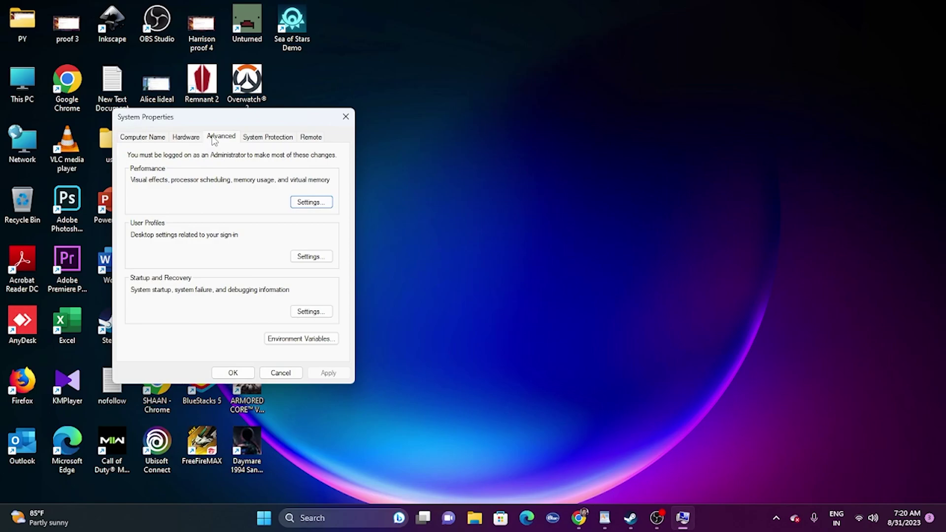
# Open the virtual memory settings from the performance options and switch drive D: to a custom paging file size
pyautogui.click(312, 204)
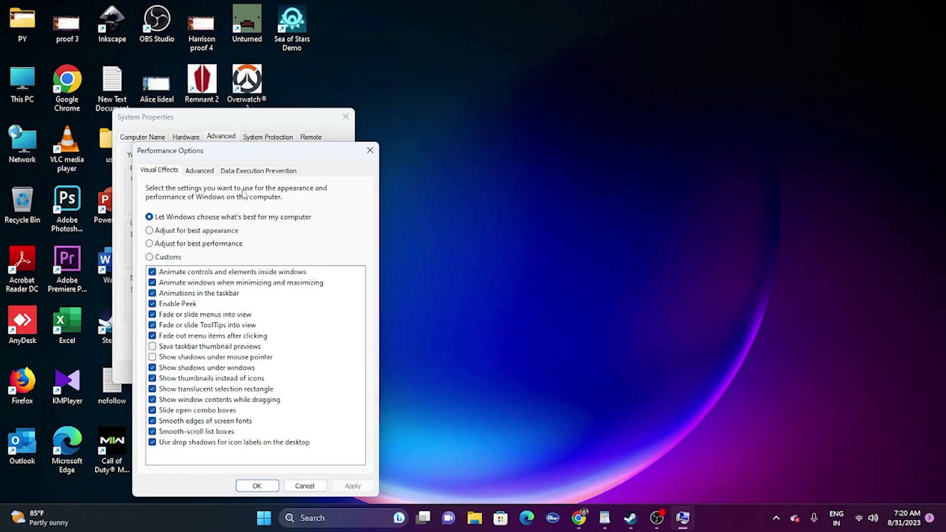
pyautogui.click(203, 172)
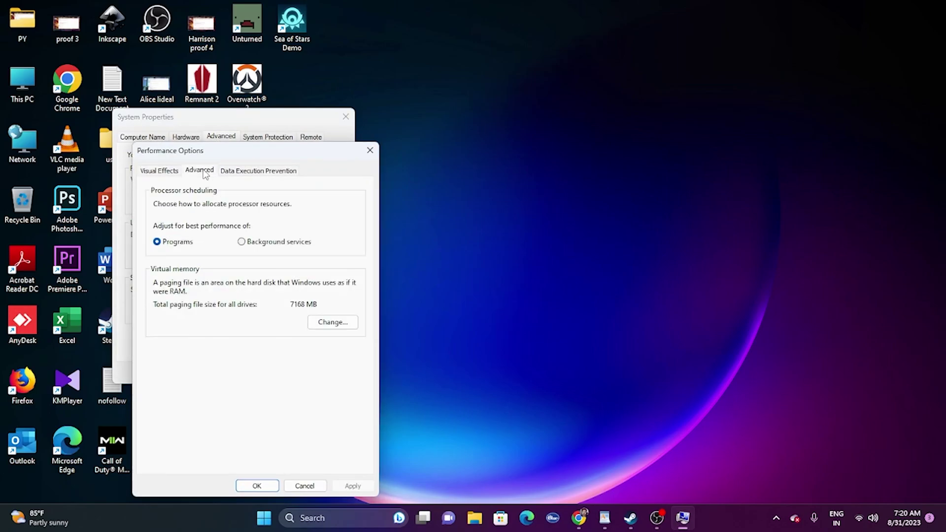
pyautogui.click(328, 322)
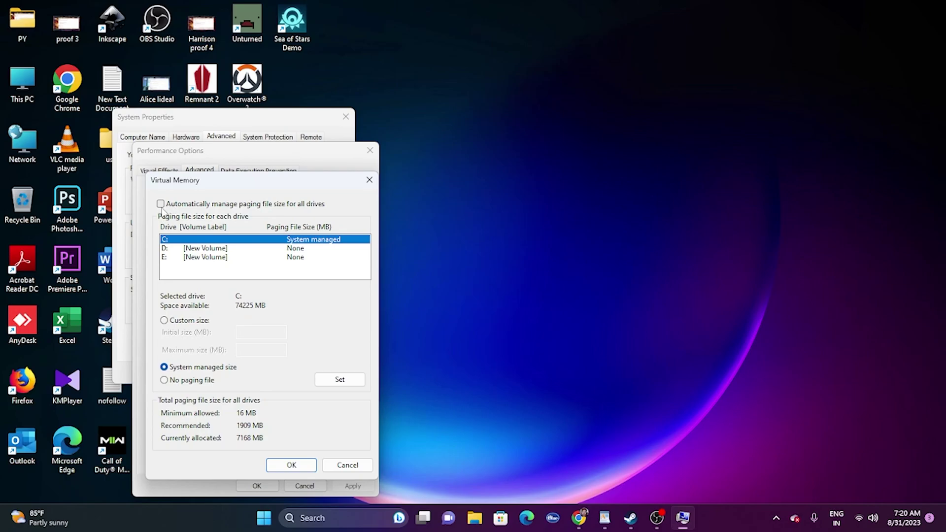
pyautogui.click(165, 249)
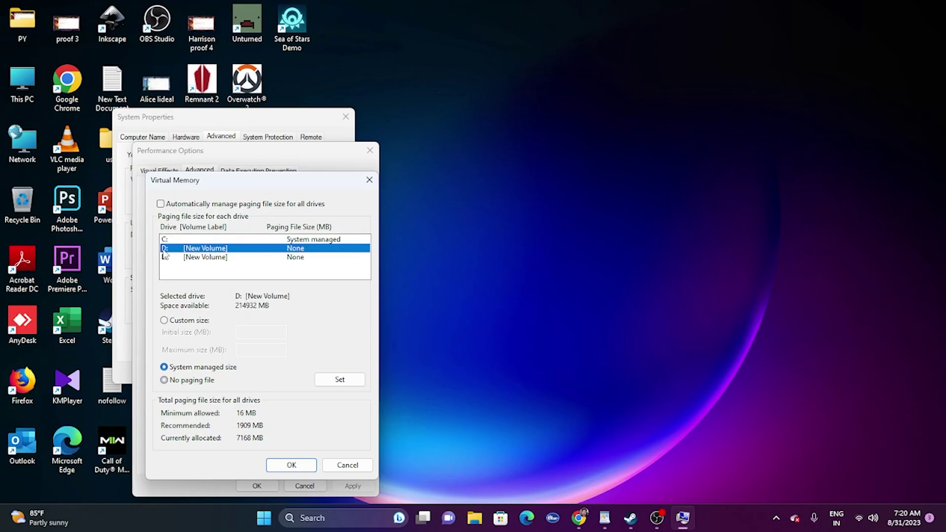
pyautogui.click(165, 321)
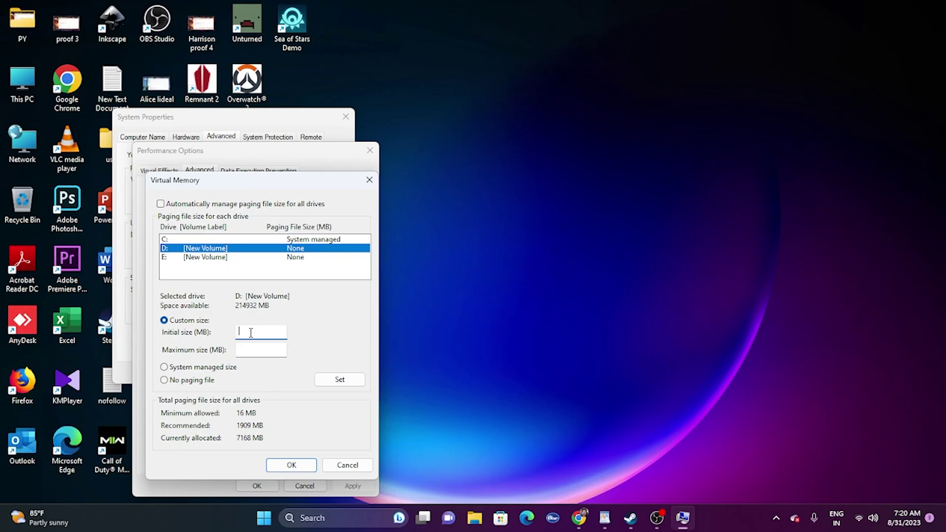
pyautogui.click(245, 352)
# Open Calculator and calculate 32 × 1024
pyautogui.click(354, 518)
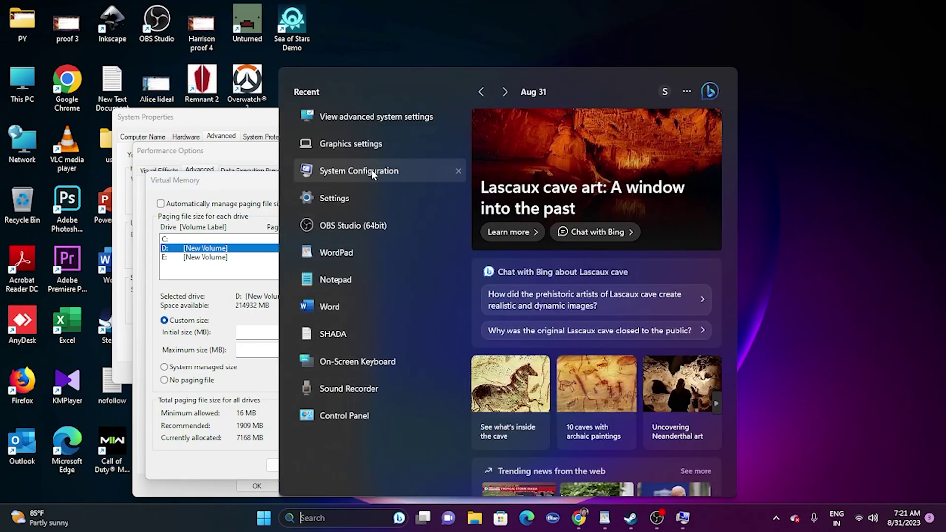
pyautogui.write('calculator')
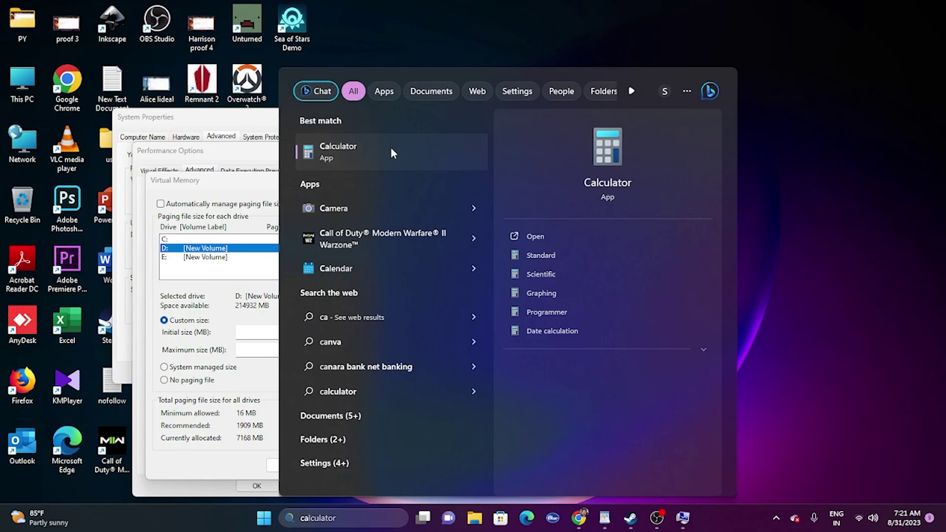
pyautogui.click(392, 153)
pyautogui.click(823, 415)
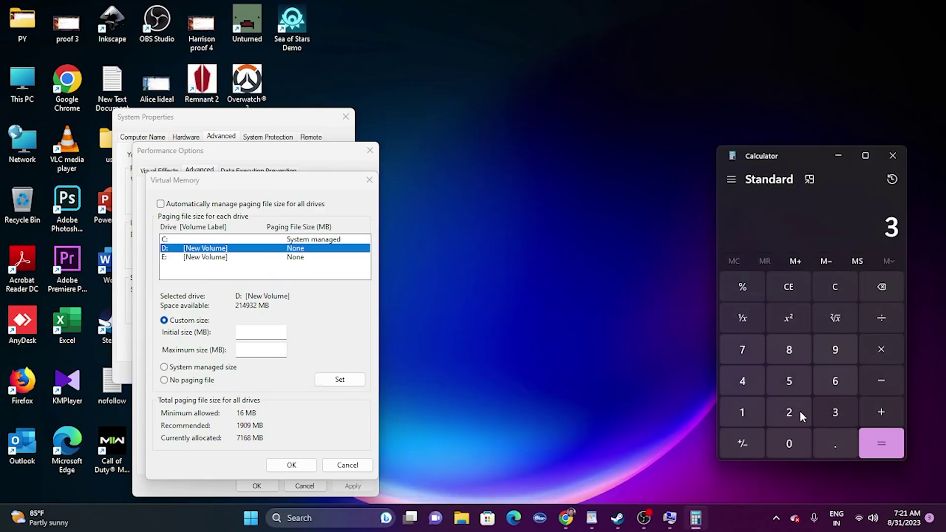
pyautogui.click(800, 413)
pyautogui.click(878, 350)
pyautogui.click(749, 409)
pyautogui.click(772, 442)
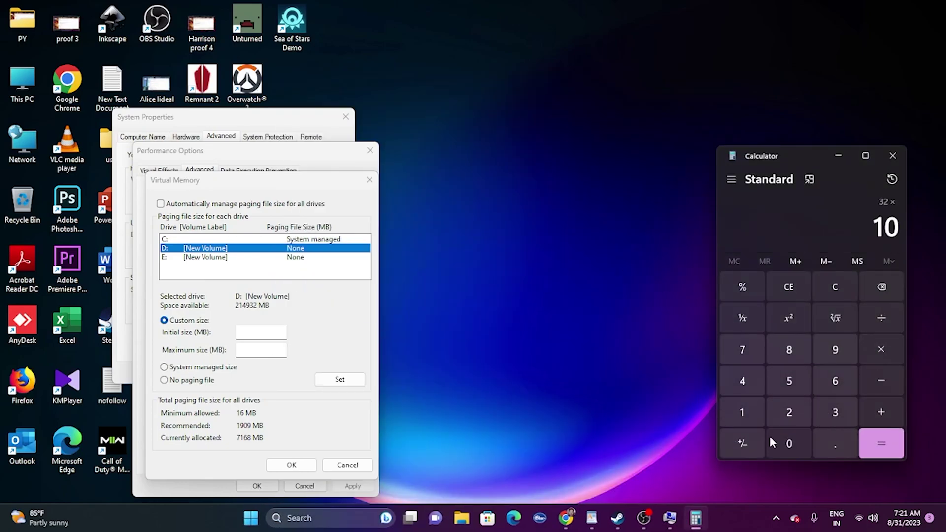
pyautogui.click(788, 414)
pyautogui.click(746, 381)
pyautogui.click(866, 438)
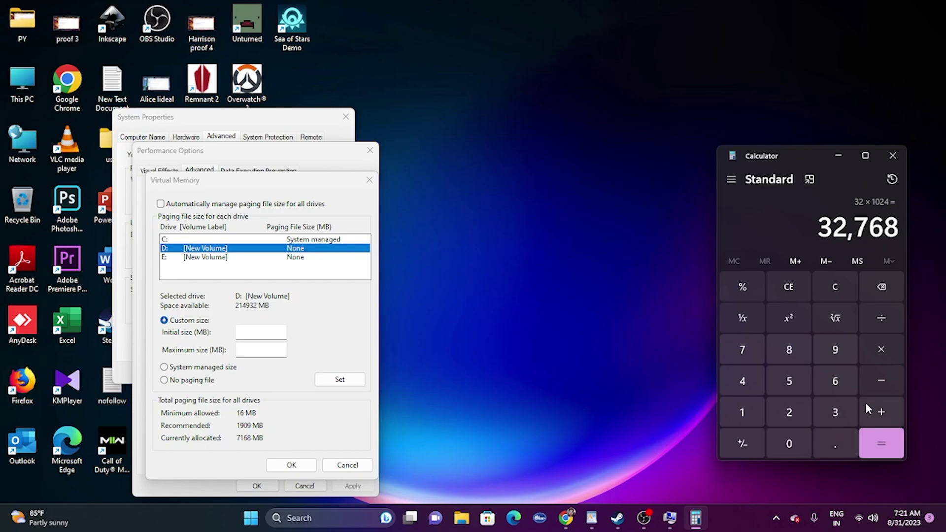
# Multiply the calculated result by 1.5 and paste it as drive D:'s initial paging file size, 49,152 MB
pyautogui.click(883, 351)
pyautogui.click(741, 411)
pyautogui.click(819, 437)
pyautogui.click(800, 381)
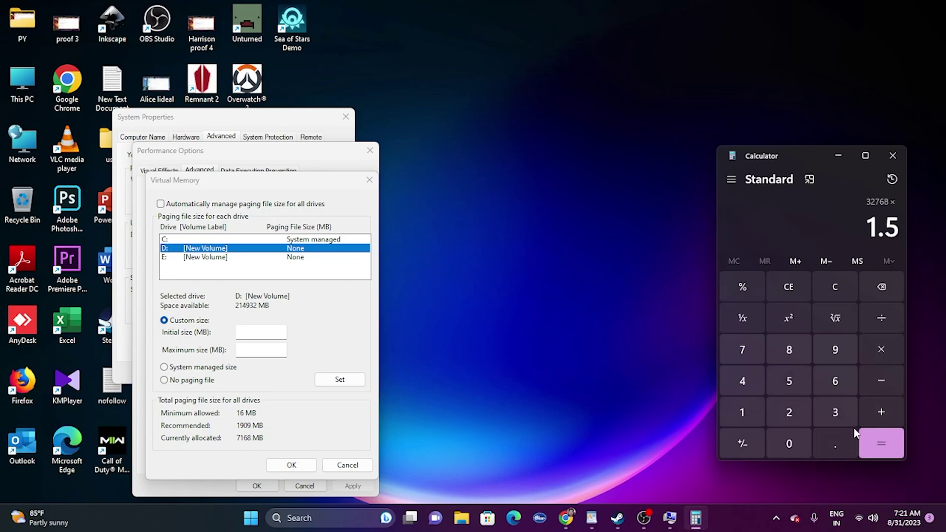
pyautogui.click(855, 433)
pyautogui.rightClick(887, 227)
pyautogui.hotkey('ctrl', 'c')
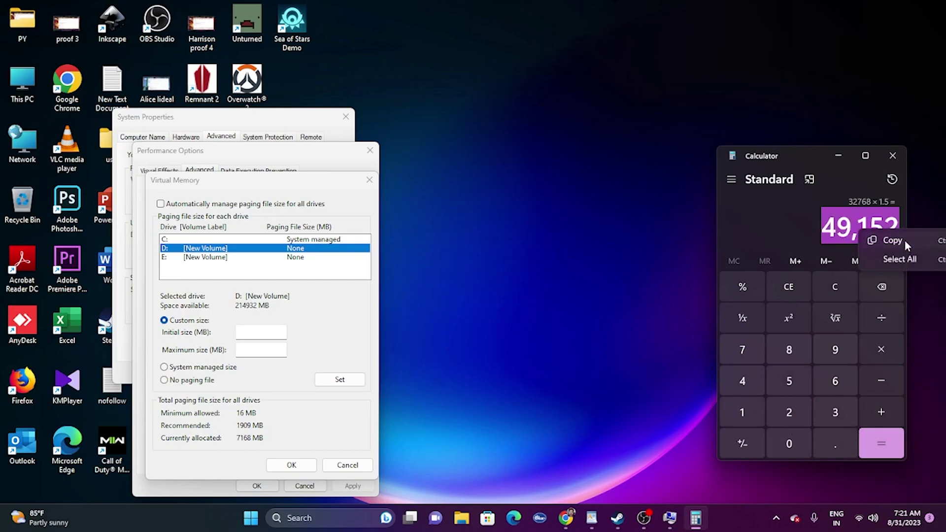
pyautogui.click(905, 243)
pyautogui.rightClick(251, 334)
pyautogui.click(280, 383)
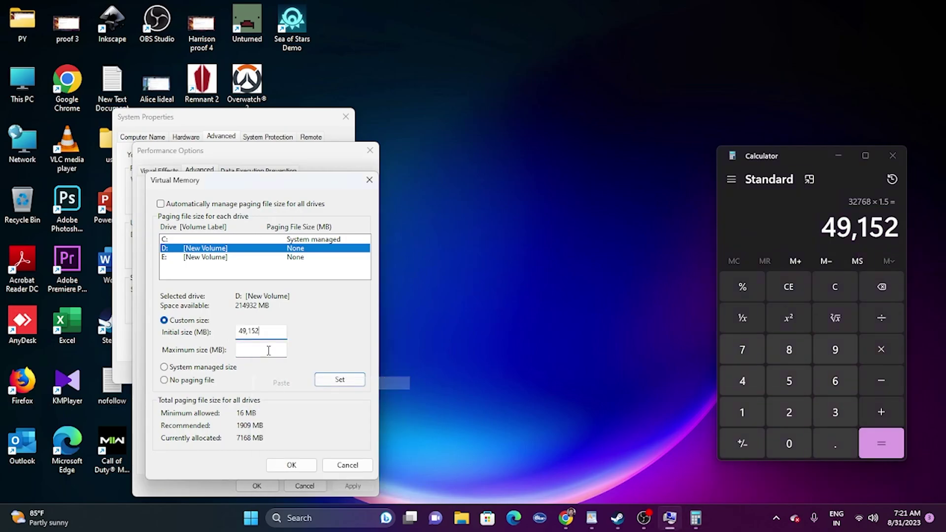
# Clear the calculator and calculate 32 × 1024 × 3 for the maximum paging file size
pyautogui.click(790, 287)
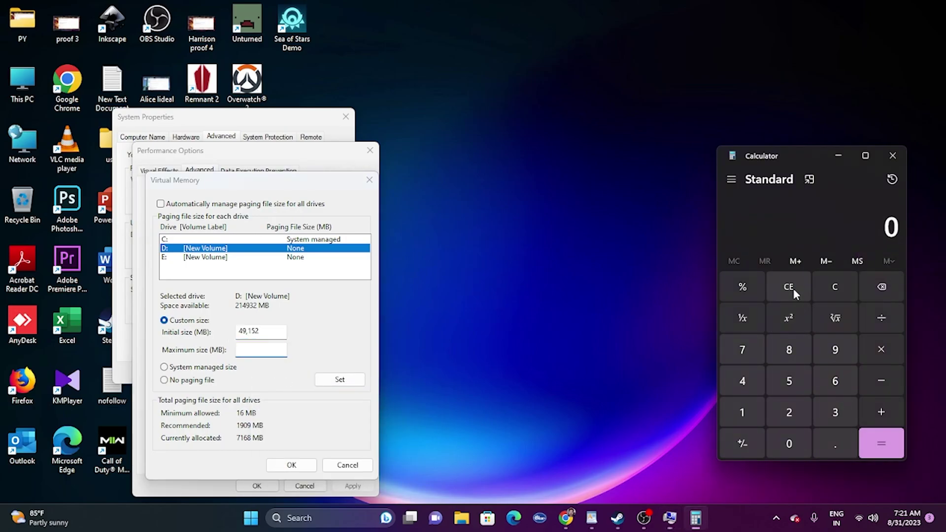
pyautogui.click(832, 416)
pyautogui.click(788, 414)
pyautogui.click(879, 352)
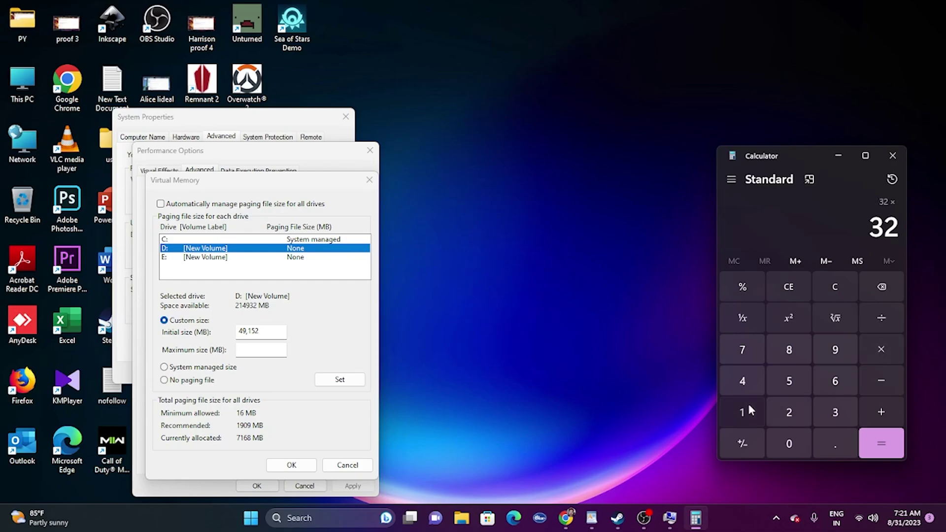
pyautogui.click(748, 411)
pyautogui.click(789, 443)
pyautogui.click(789, 412)
pyautogui.click(742, 380)
pyautogui.click(880, 443)
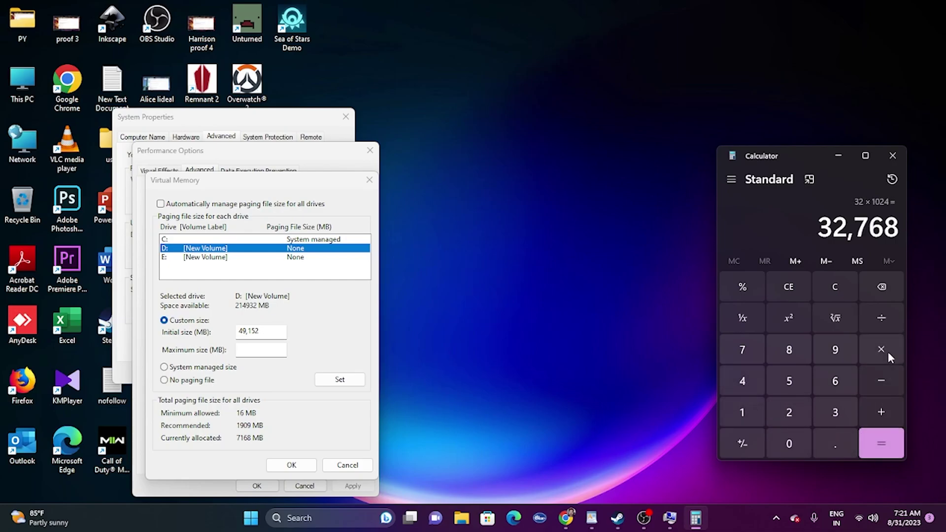
pyautogui.click(888, 352)
pyautogui.click(840, 414)
pyautogui.click(866, 445)
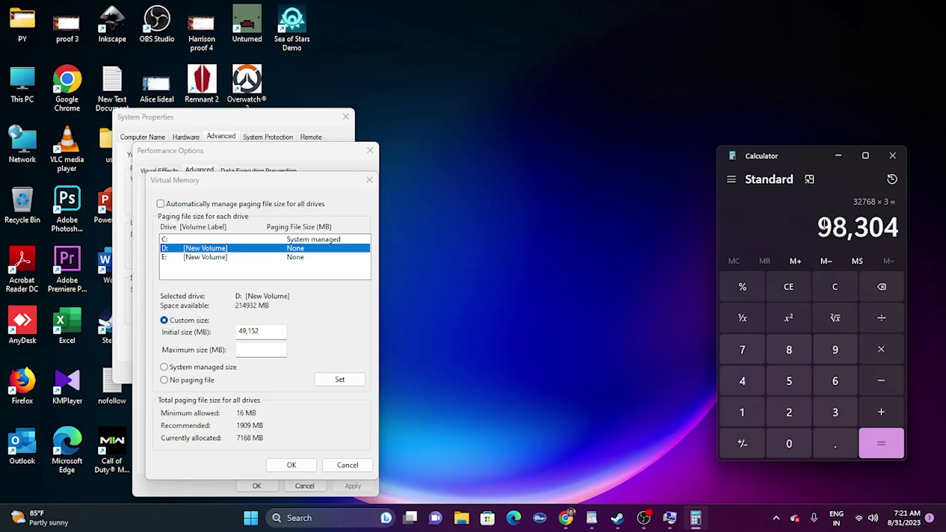
# Paste the calculated 98,304 MB as drive D:'s maximum size and confirm the Virtual Memory and Performance Options dialogs
pyautogui.rightClick(859, 224)
pyautogui.click(874, 227)
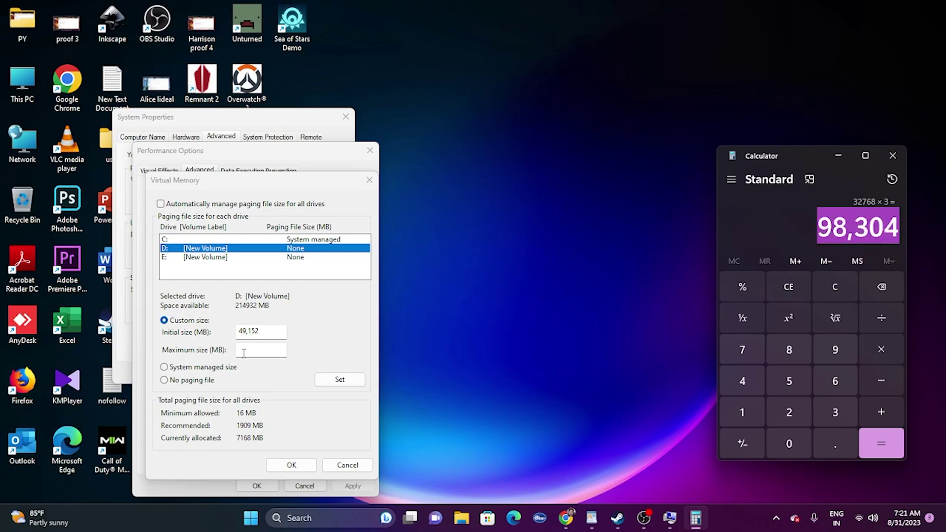
pyautogui.rightClick(244, 353)
pyautogui.click(295, 236)
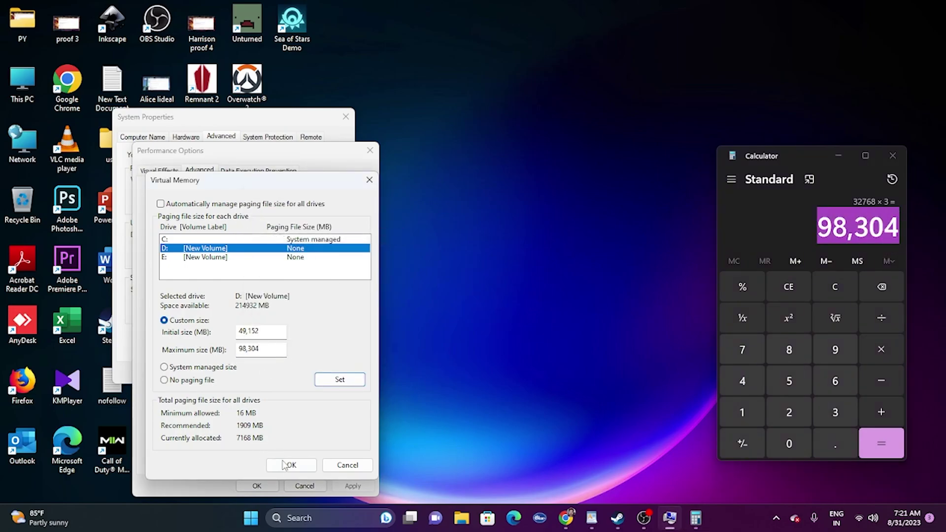
pyautogui.click(290, 465)
pyautogui.click(257, 486)
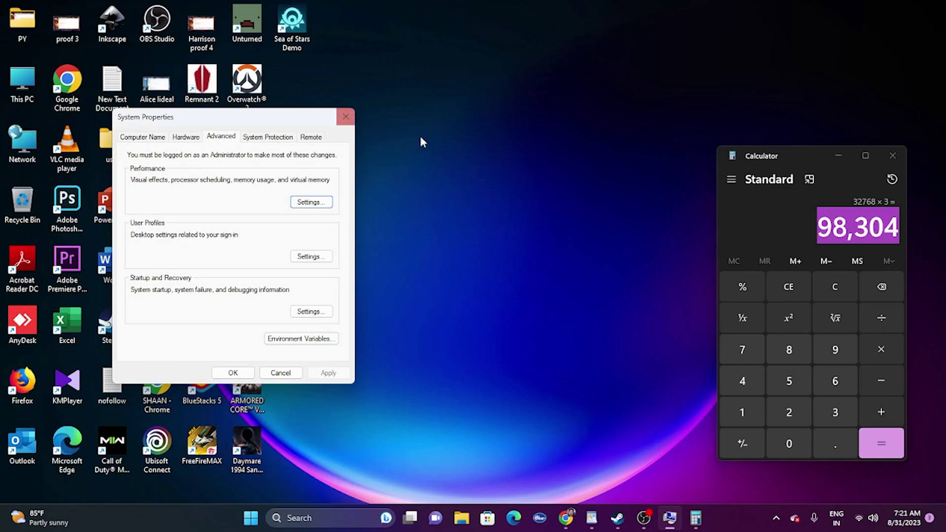
# Close System Properties and Calculator, and bring up Steam briefly before minimizing it
pyautogui.click(346, 117)
pyautogui.moveTo(781, 155); pyautogui.dragTo(564, 157)
pyautogui.click(675, 156)
pyautogui.click(643, 516)
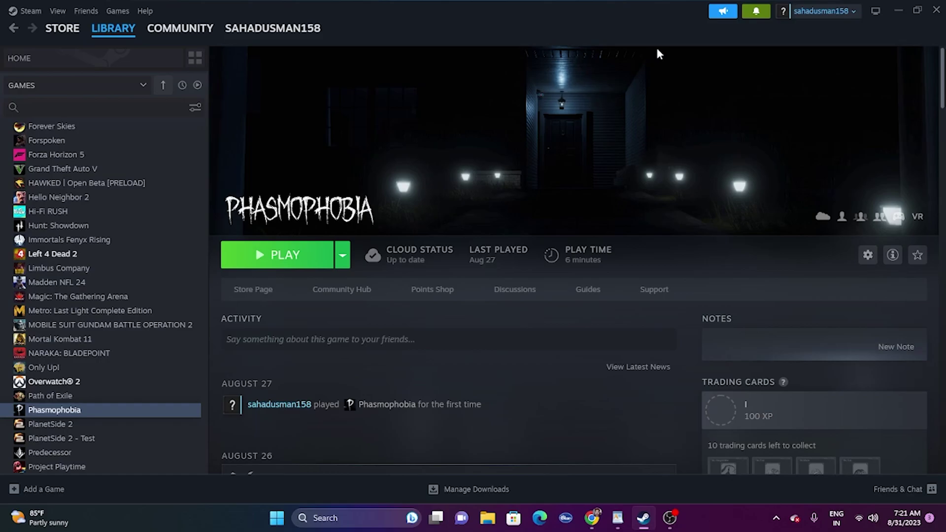
pyautogui.click(898, 9)
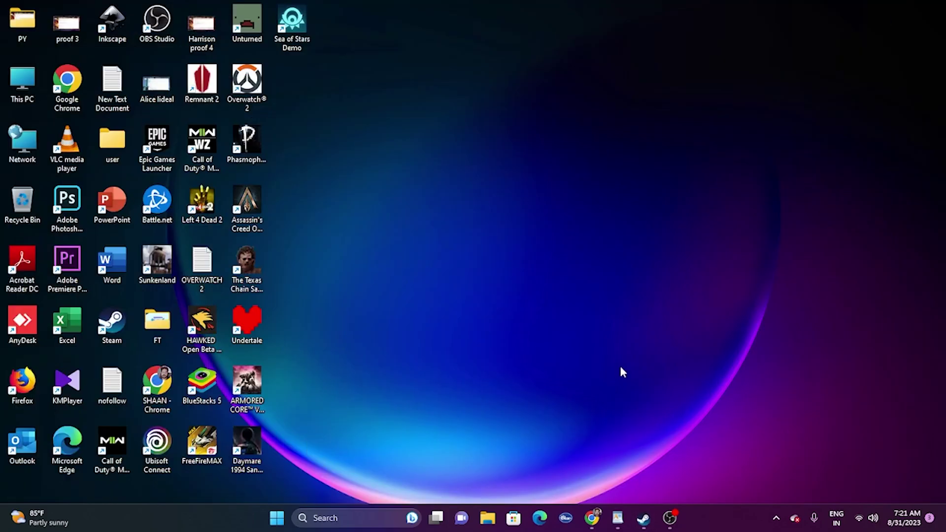
# Switch to Chrome and bring up the Manual Driver Search form on NVIDIA's GeForce Drivers page
pyautogui.click(592, 517)
pyautogui.click(565, 5)
pyautogui.click(478, 9)
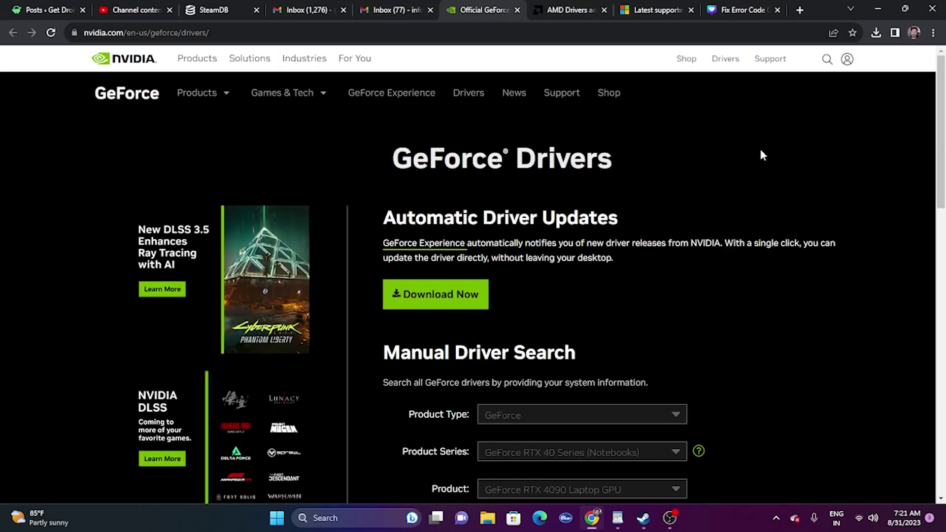
pyautogui.click(562, 10)
pyautogui.click(483, 11)
pyautogui.scroll(-5, 885, 143)
pyautogui.scroll(2, 887, 147)
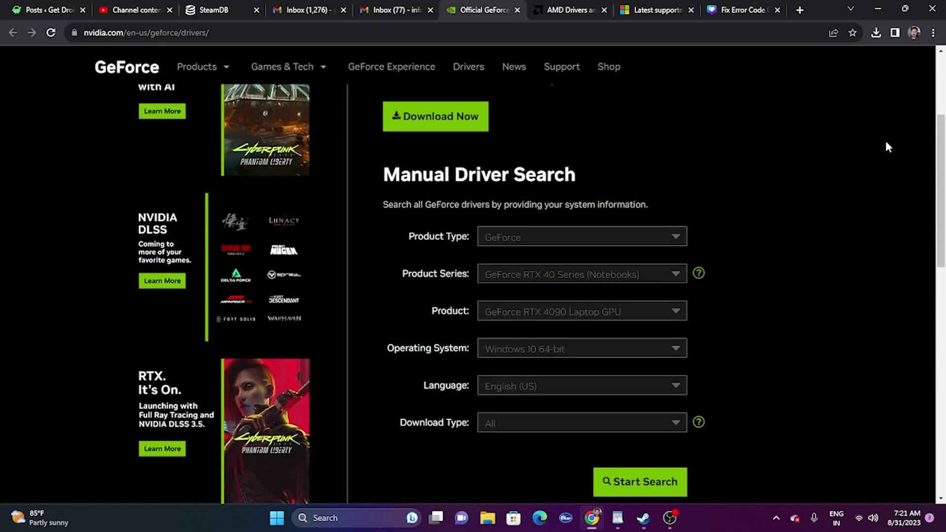
pyautogui.scroll(-1, 885, 141)
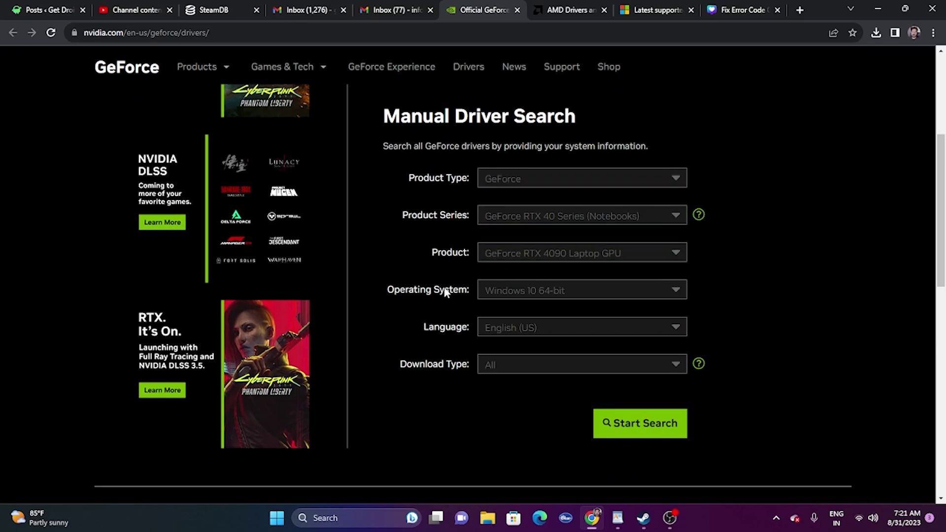
# Set the driver search to GeForce, GeForce RTX 40 Series, NVIDIA GeForce RTX 4090 and Windows 11
pyautogui.click(505, 181)
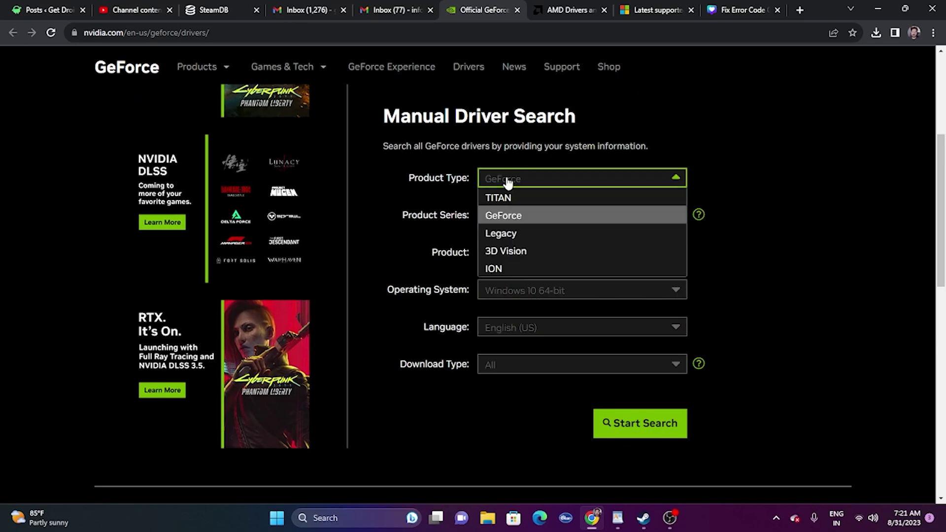
pyautogui.click(507, 215)
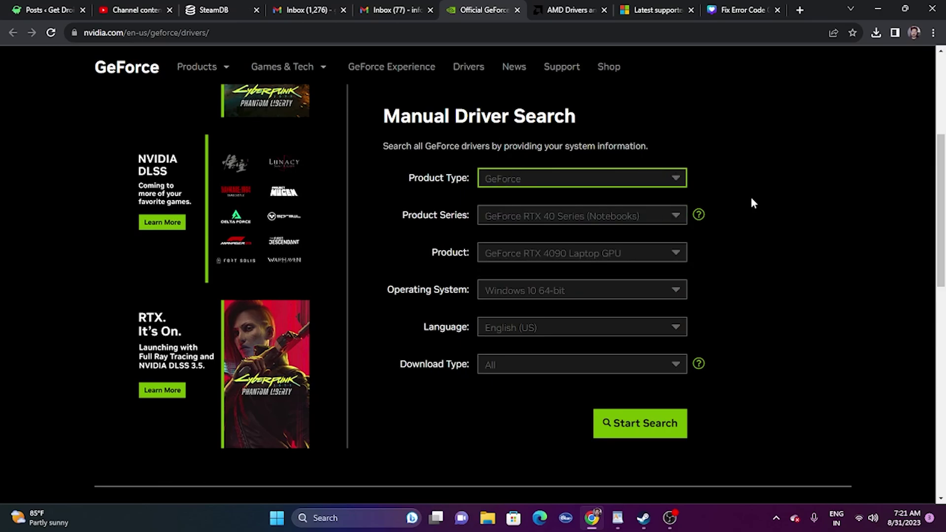
pyautogui.click(526, 216)
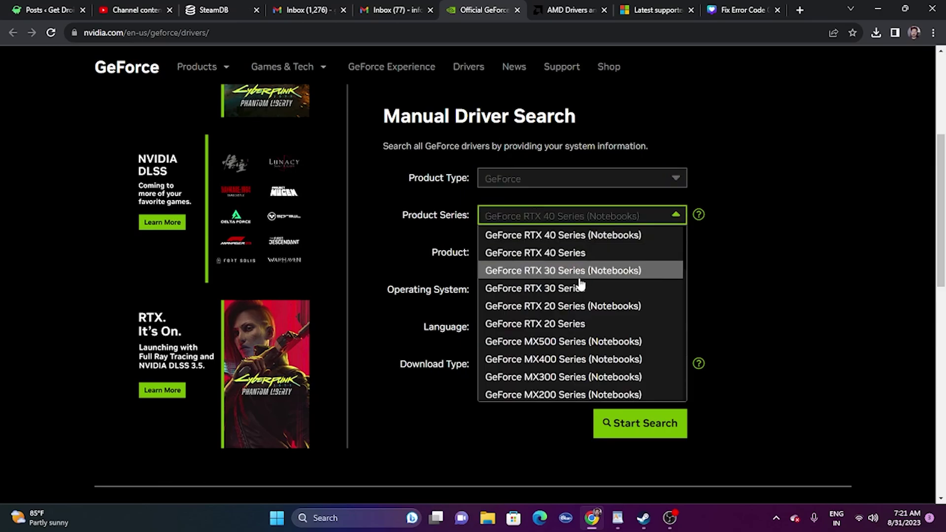
pyautogui.click(591, 255)
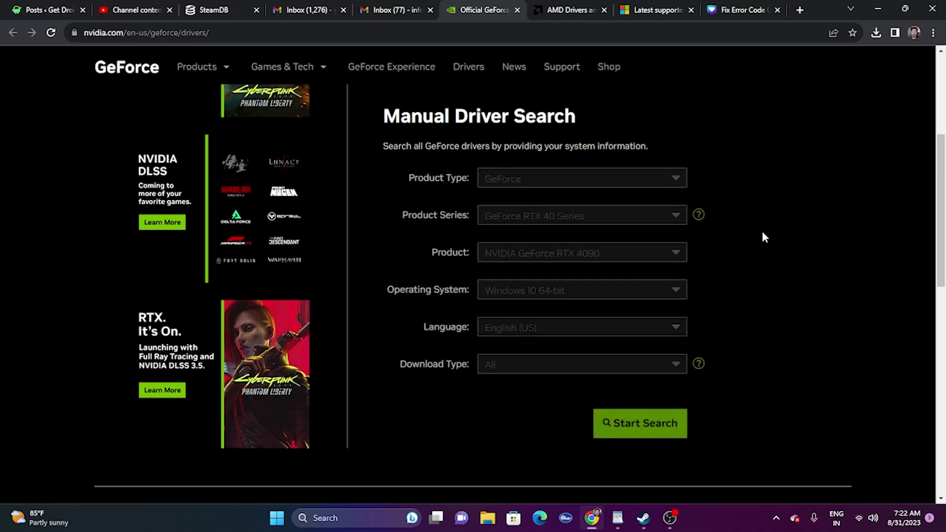
pyautogui.click(596, 253)
pyautogui.click(603, 275)
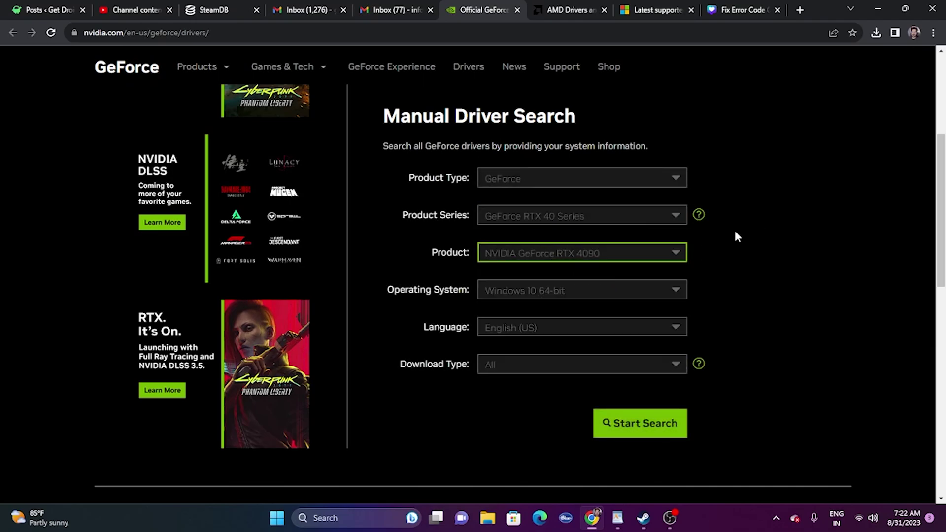
pyautogui.click(538, 287)
pyautogui.click(539, 327)
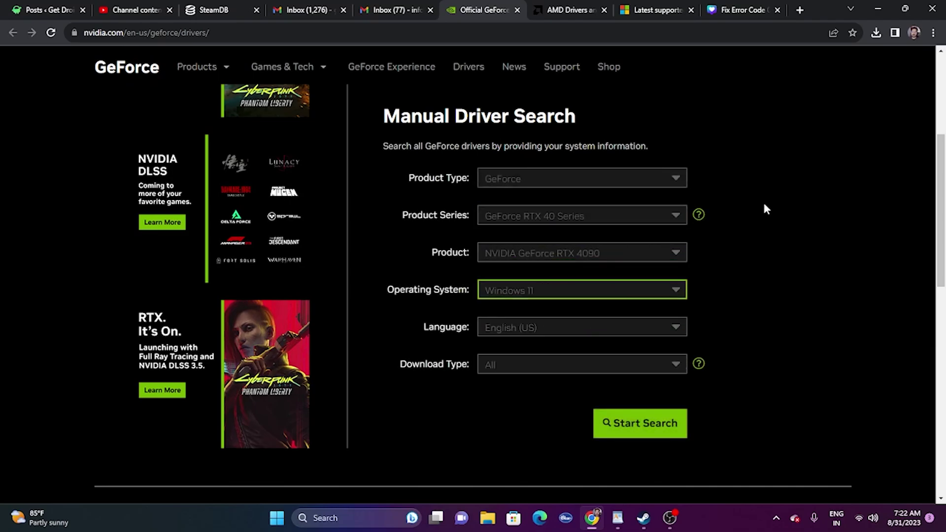
# Highlight the release date of the first GeForce Game Ready Driver result, and switch to the AMD Drivers and Support page
pyautogui.scroll(-1, 764, 199)
pyautogui.scroll(-1, 764, 199)
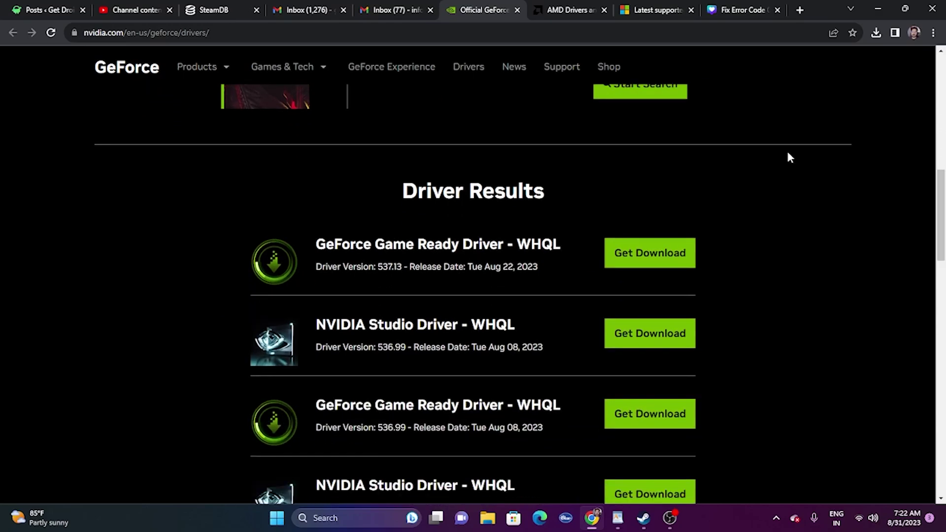
pyautogui.moveTo(380, 249); pyautogui.dragTo(401, 249)
pyautogui.click(471, 252)
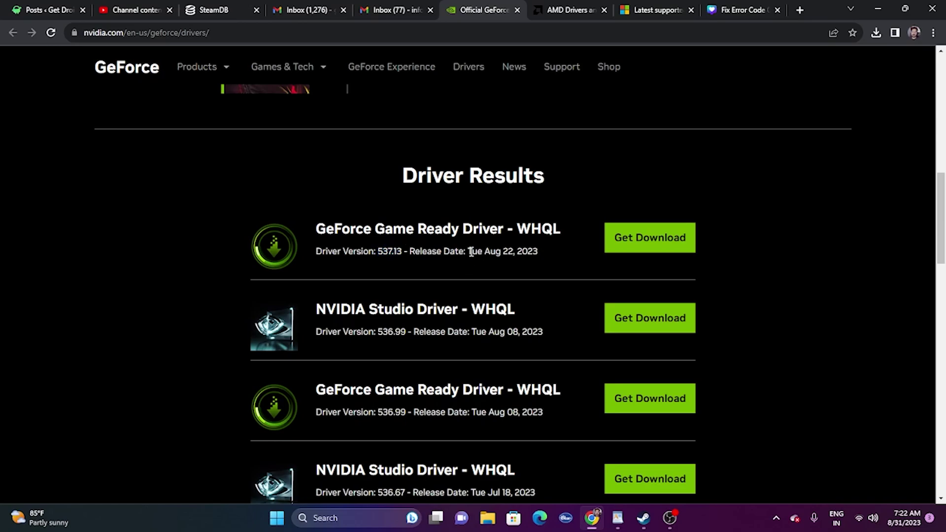
pyautogui.moveTo(469, 251); pyautogui.dragTo(537, 251)
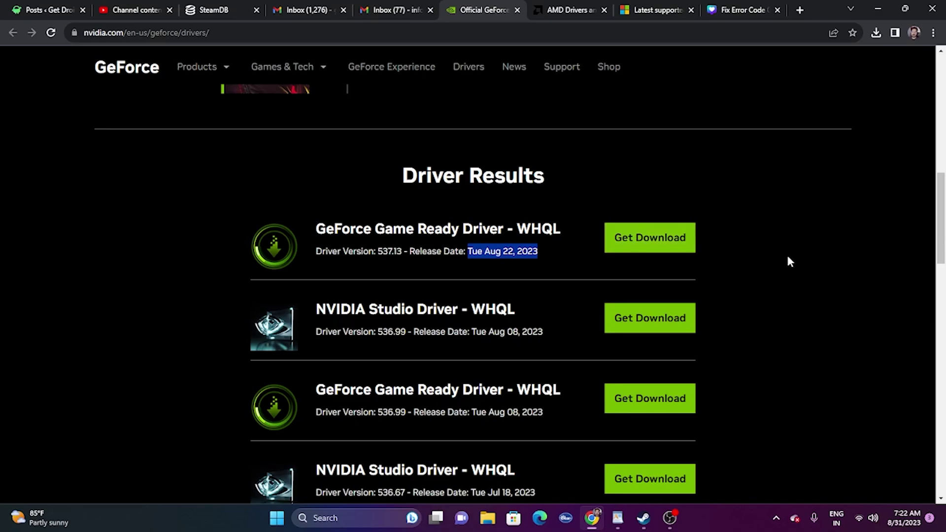
pyautogui.click(569, 10)
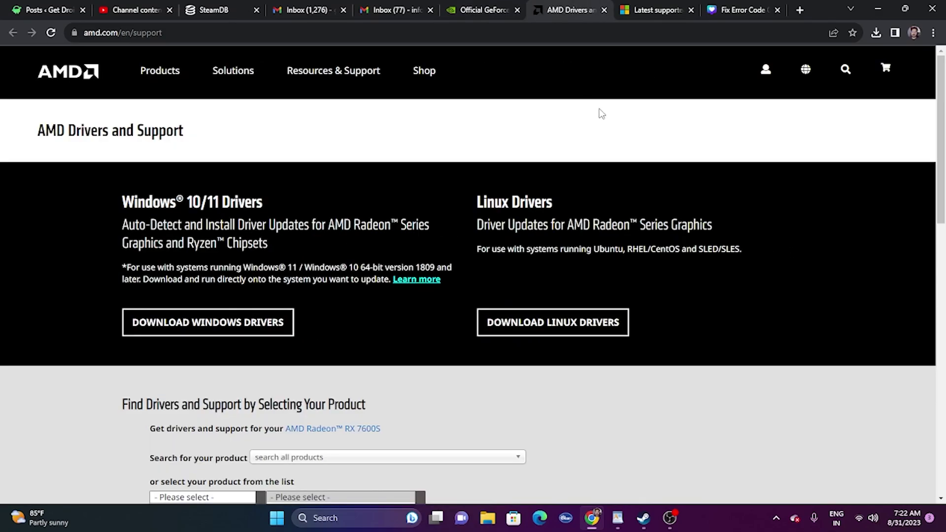
# Bring up AMD's driver page for Graphics, AMD Radeon RX 7000 Series, RX 7900 Series, RX 7900 XT and view its operating system editions
pyautogui.scroll(-5, 750, 205)
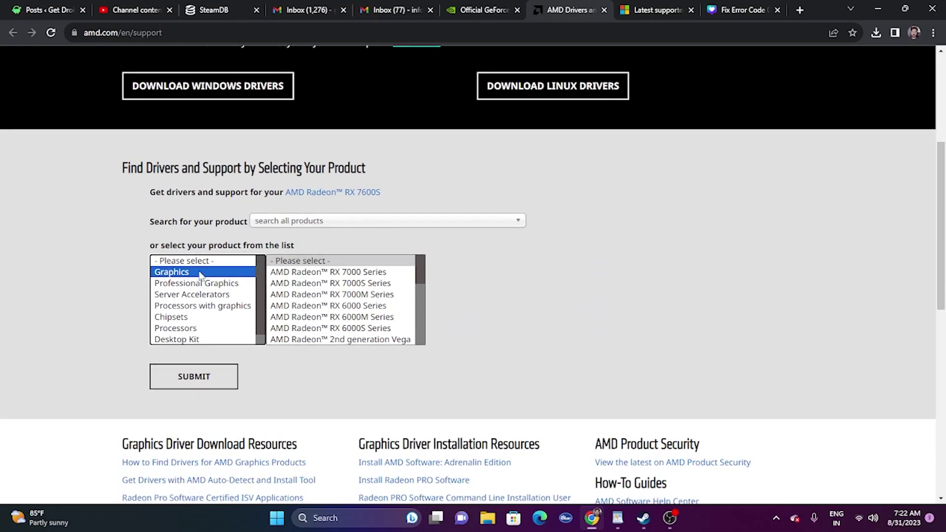
pyautogui.click(325, 281)
pyautogui.click(463, 273)
pyautogui.click(597, 283)
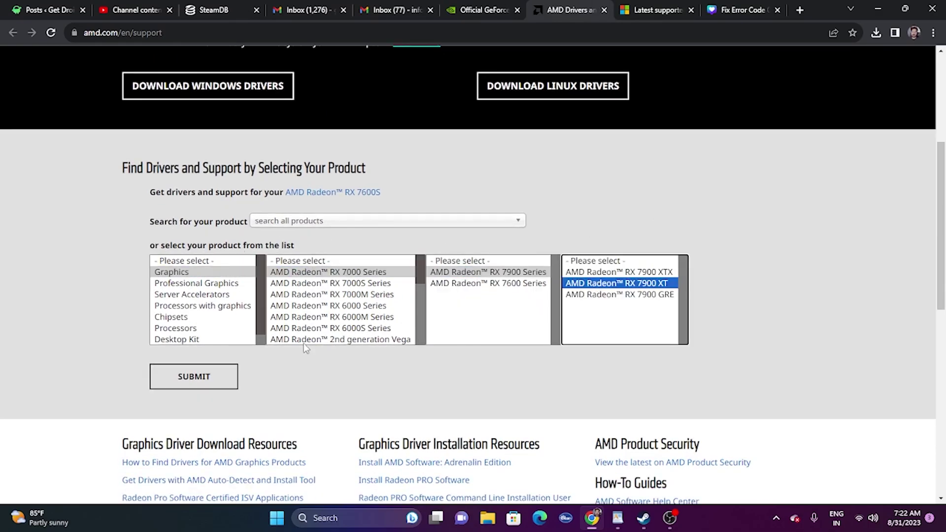
pyautogui.click(193, 377)
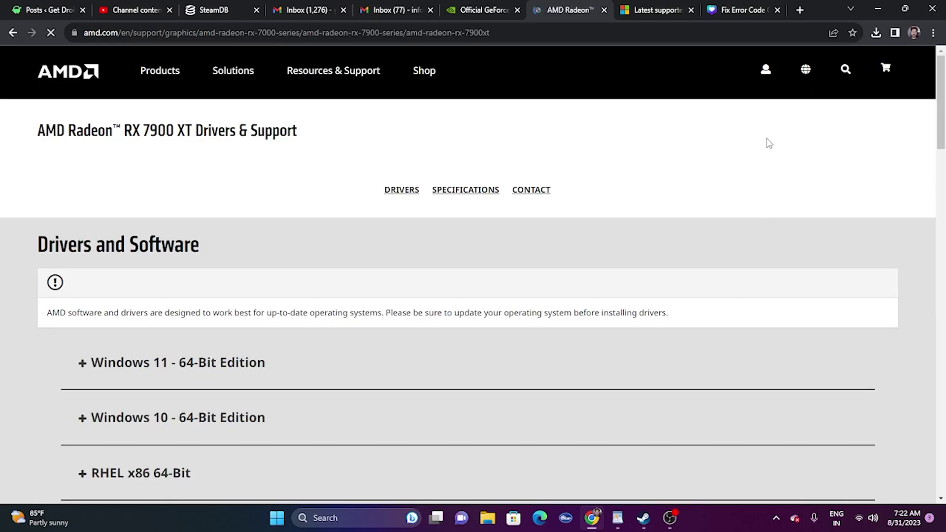
pyautogui.scroll(-3, 766, 143)
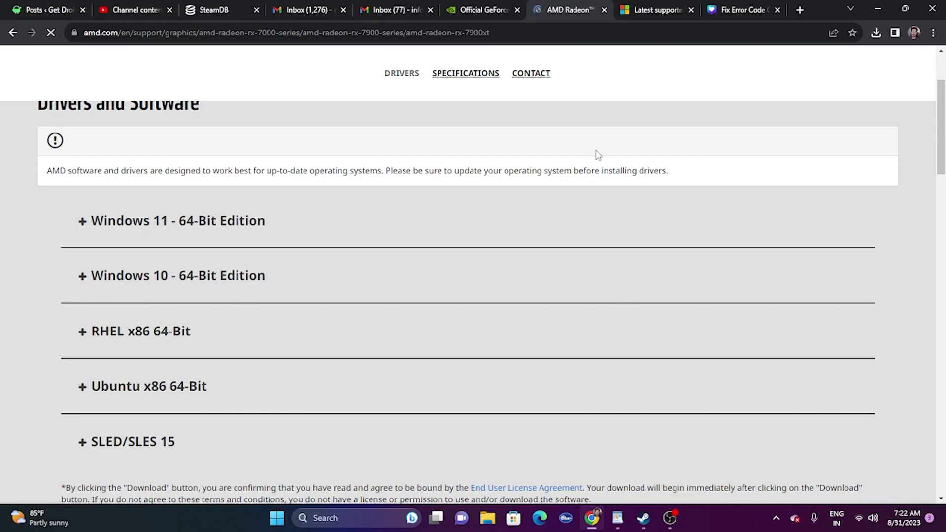
# Switch to the Microsoft Visual C++ Redistributable downloads page, review its X86 and X64 download entries, and minimize Chrome
pyautogui.click(646, 9)
pyautogui.moveTo(547, 202); pyautogui.dragTo(241, 168)
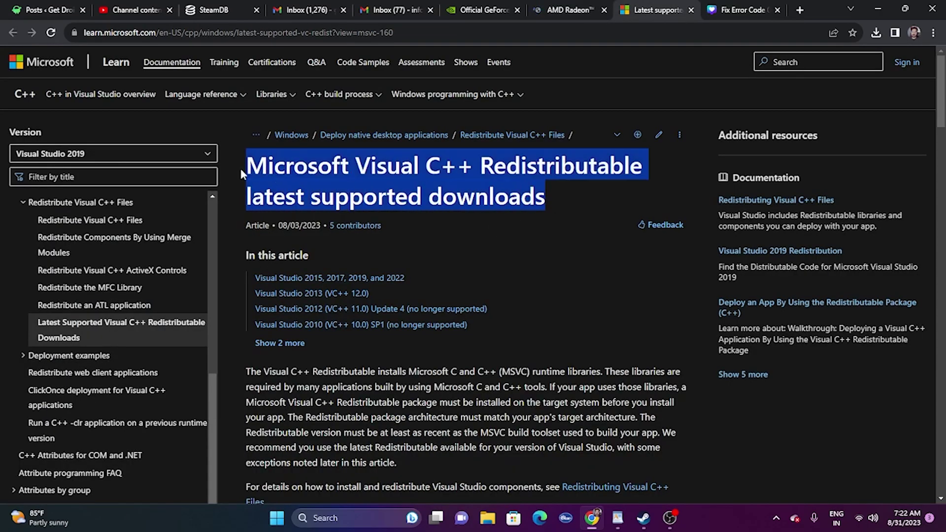
pyautogui.click(569, 197)
pyautogui.scroll(-10, 226, 289)
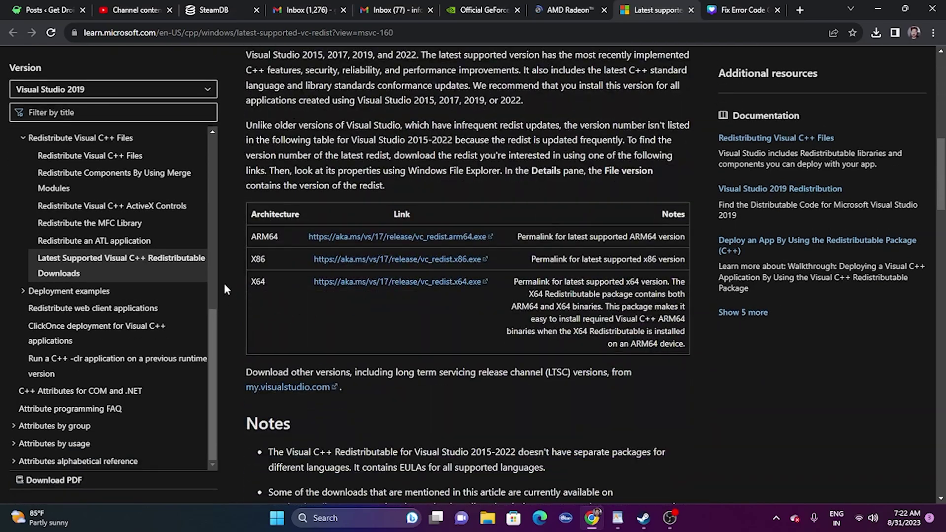
pyautogui.moveTo(259, 277); pyautogui.dragTo(265, 277)
pyautogui.click(254, 261)
pyautogui.click(812, 361)
pyautogui.scroll(-12, 833, 312)
pyautogui.scroll(10, 832, 312)
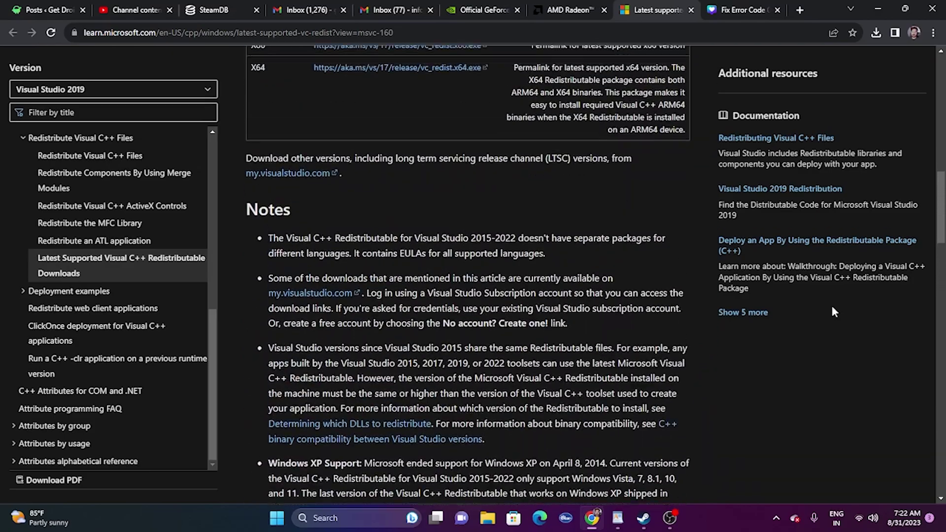
pyautogui.click(877, 12)
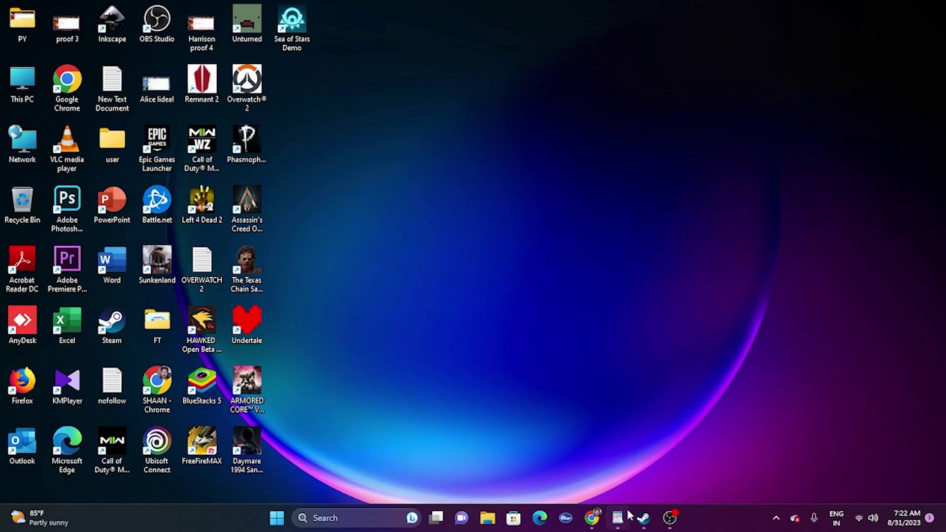
# Switch to Steam, reveal the Uninstall option for Phasmophobia, dismiss it without uninstalling, and minimize Steam
pyautogui.click(642, 517)
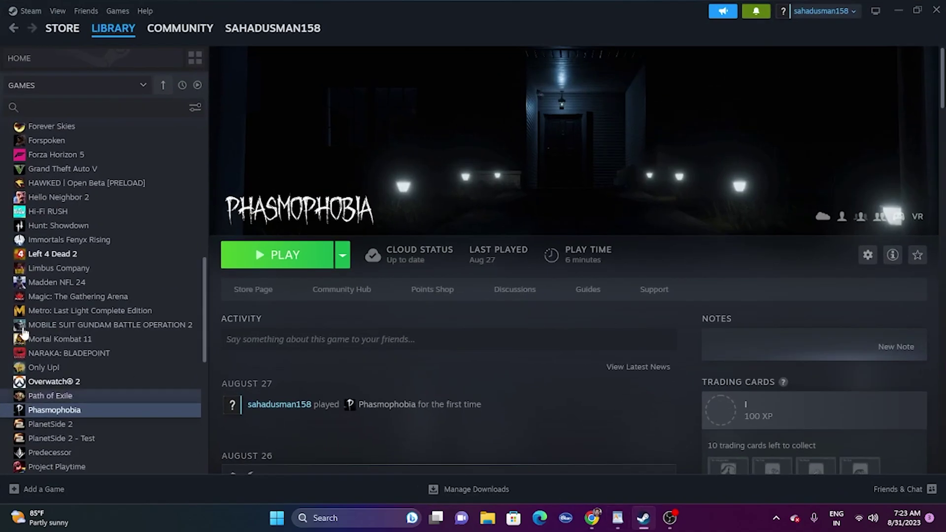
pyautogui.rightClick(122, 412)
pyautogui.moveTo(166, 383)
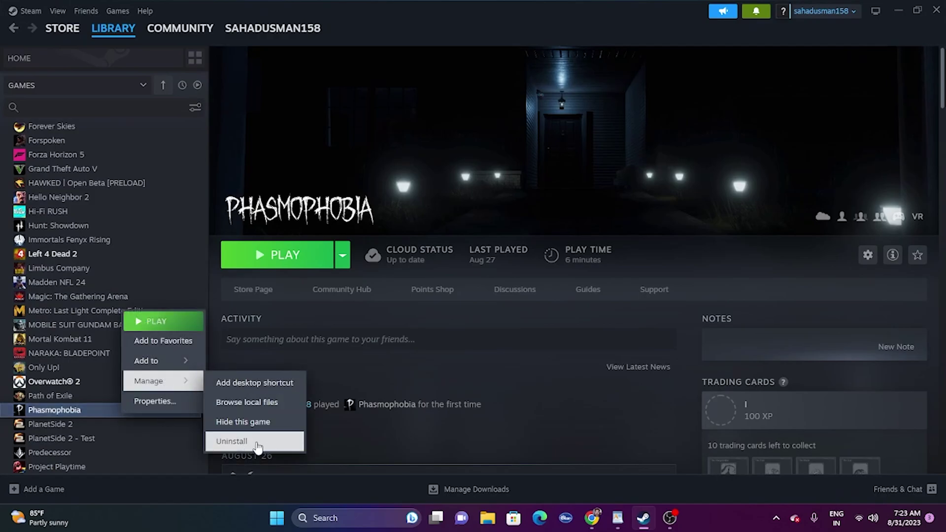
pyautogui.click(518, 443)
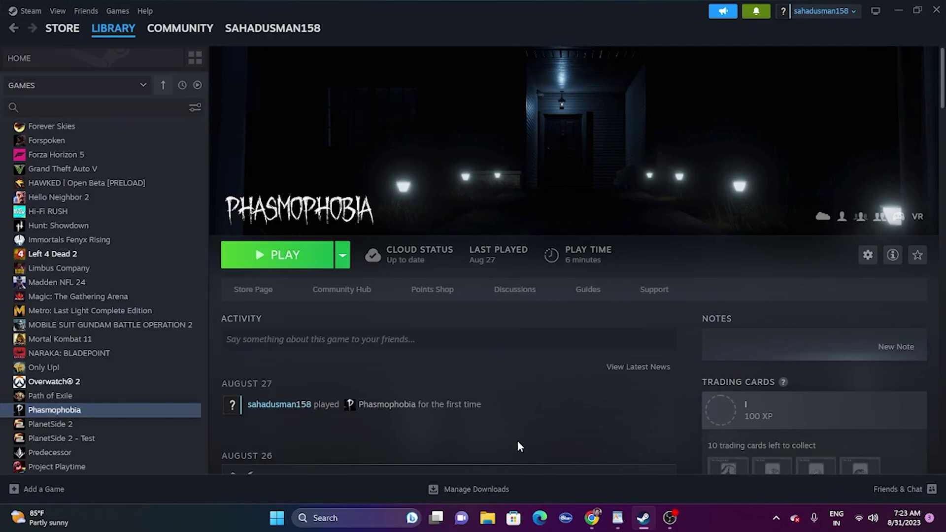
pyautogui.click(896, 10)
# Check the free space on drives C: and D: in File Explorer, close it, and return to Phasmophobia's library page in Steam
pyautogui.click(487, 517)
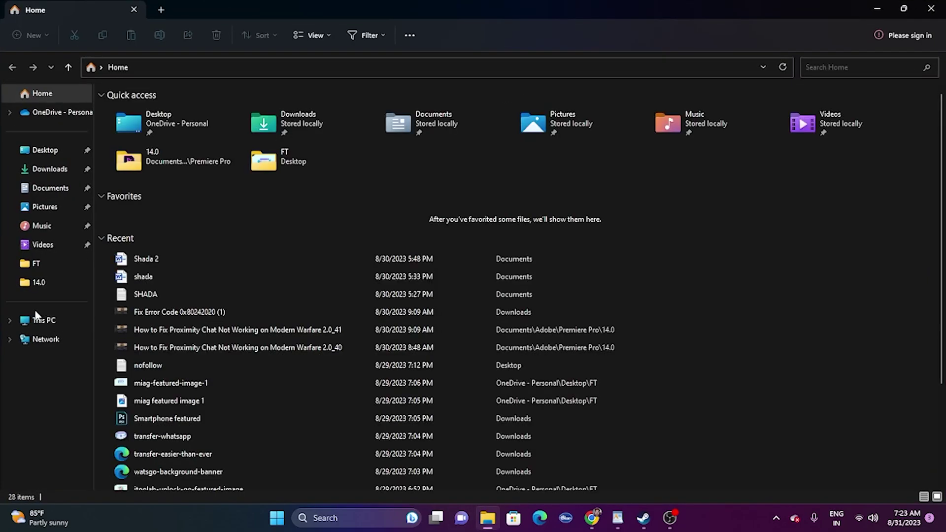
pyautogui.click(37, 320)
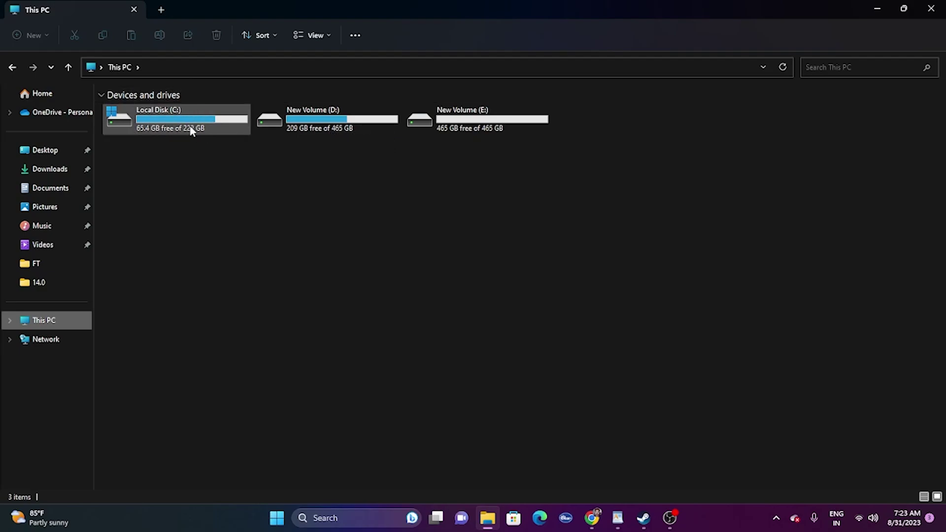
pyautogui.moveTo(192, 129)
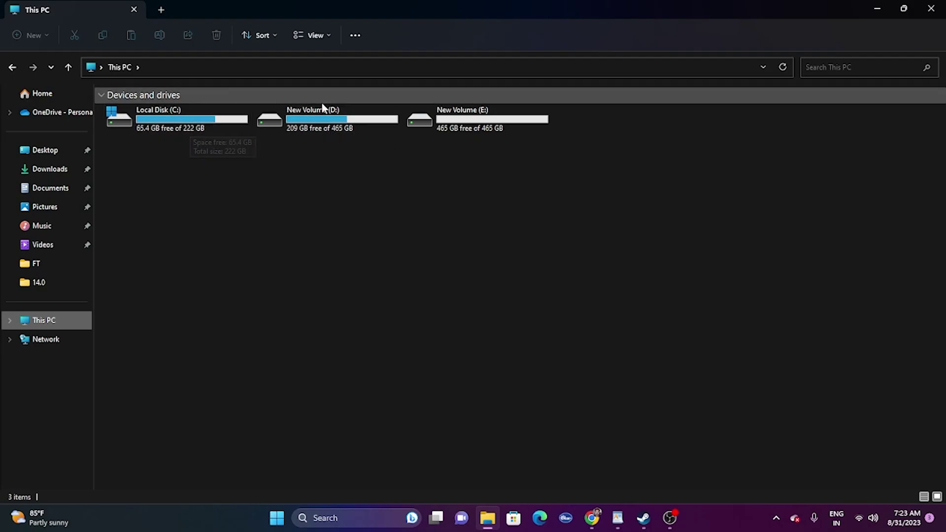
pyautogui.moveTo(325, 127)
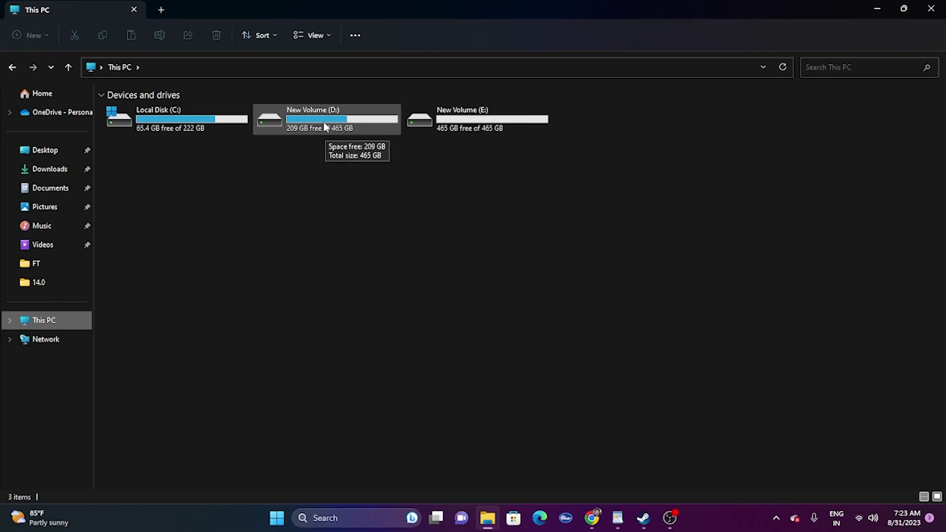
pyautogui.click(930, 9)
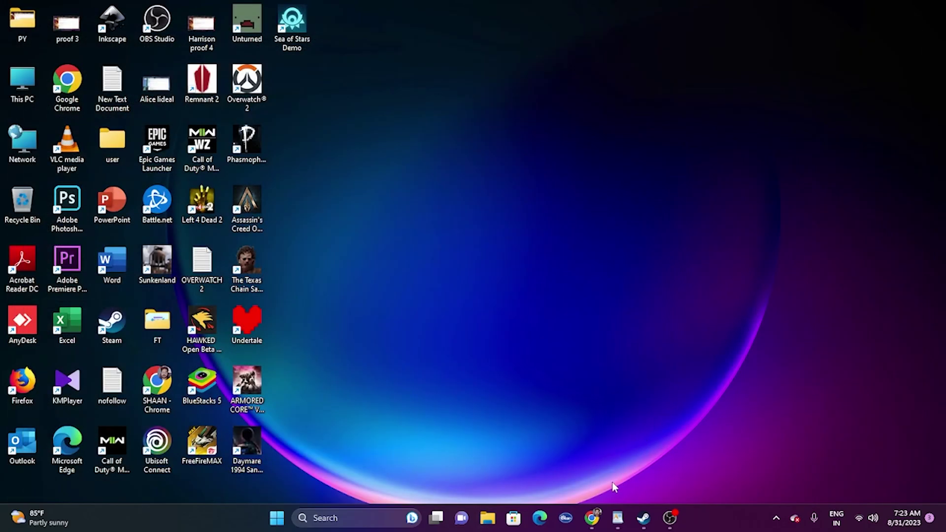
pyautogui.click(642, 517)
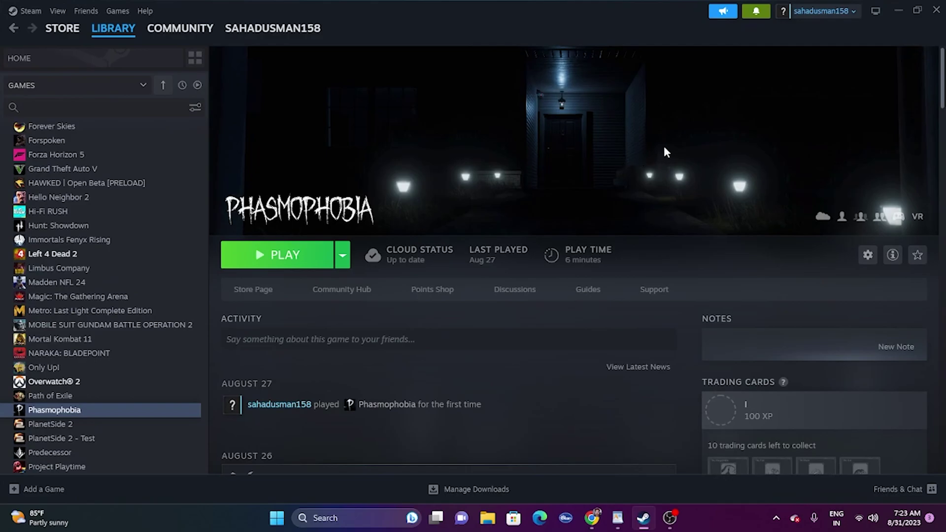